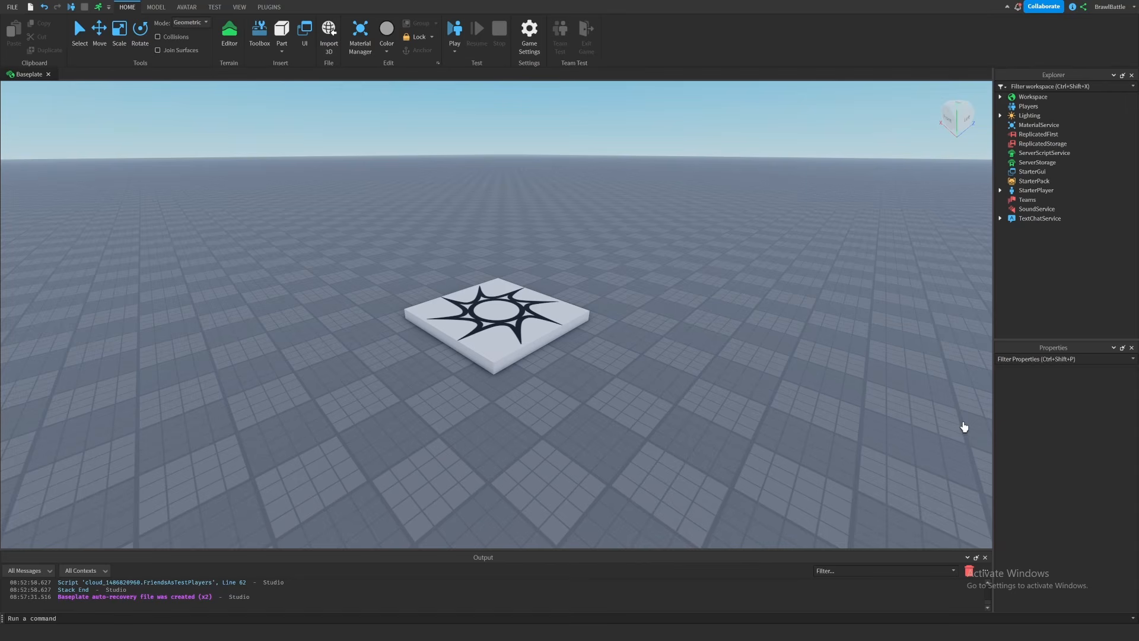
Start a playtest, look around the character, and expand and collapse the cube-shaped overlay menu near the player list.
key(F5)
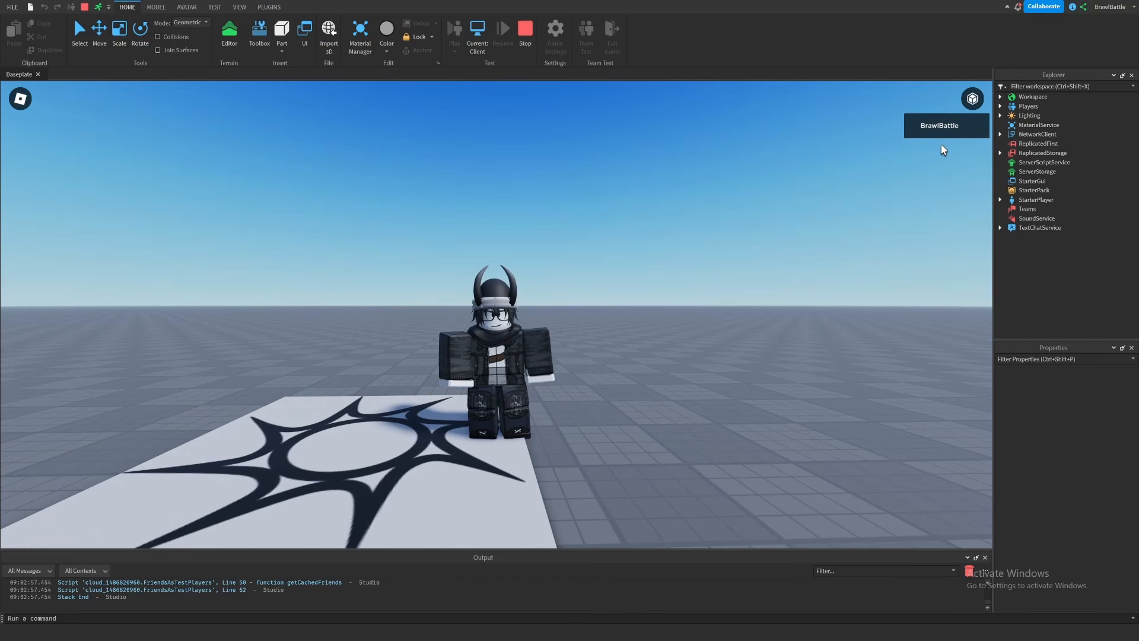
right_drag(909, 163, 909, 164)
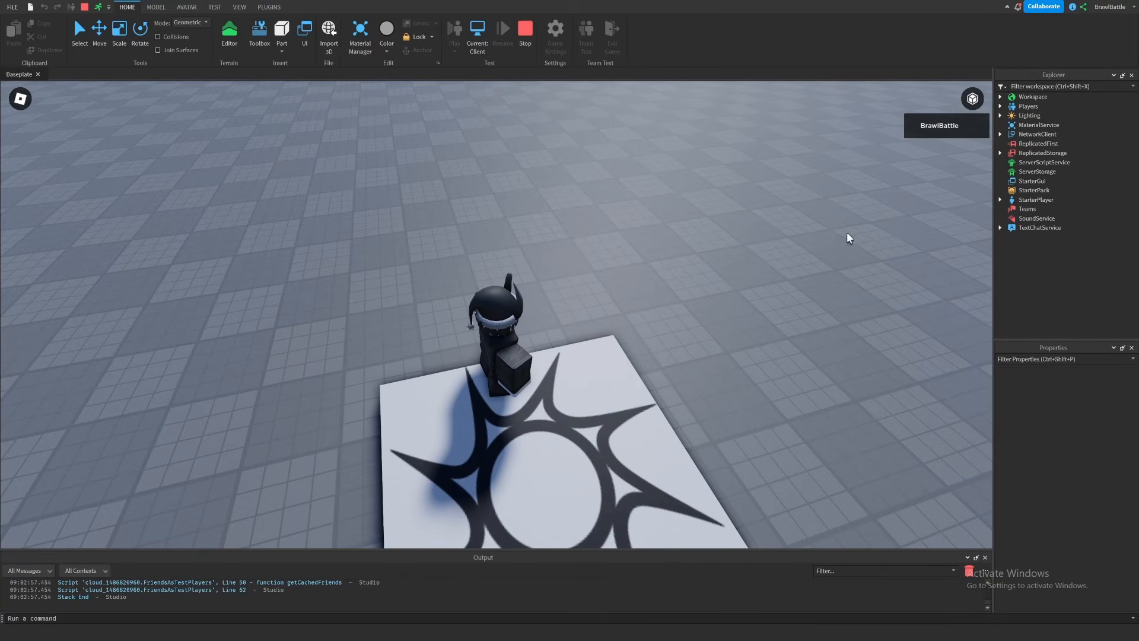
right_drag(838, 241, 838, 241)
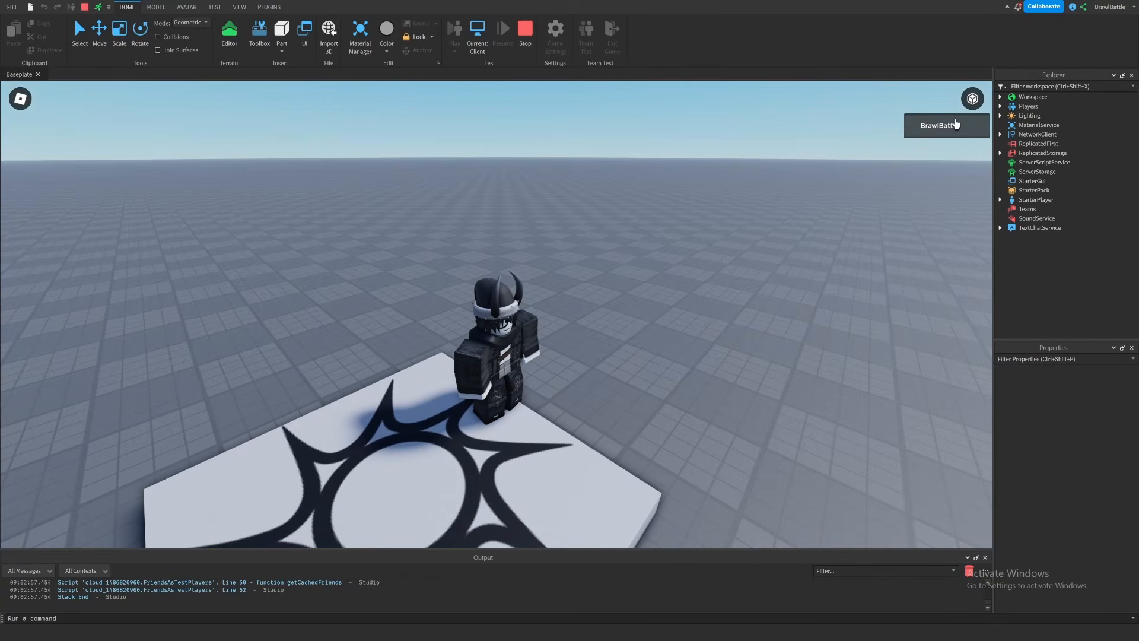
right_drag(900, 183, 899, 184)
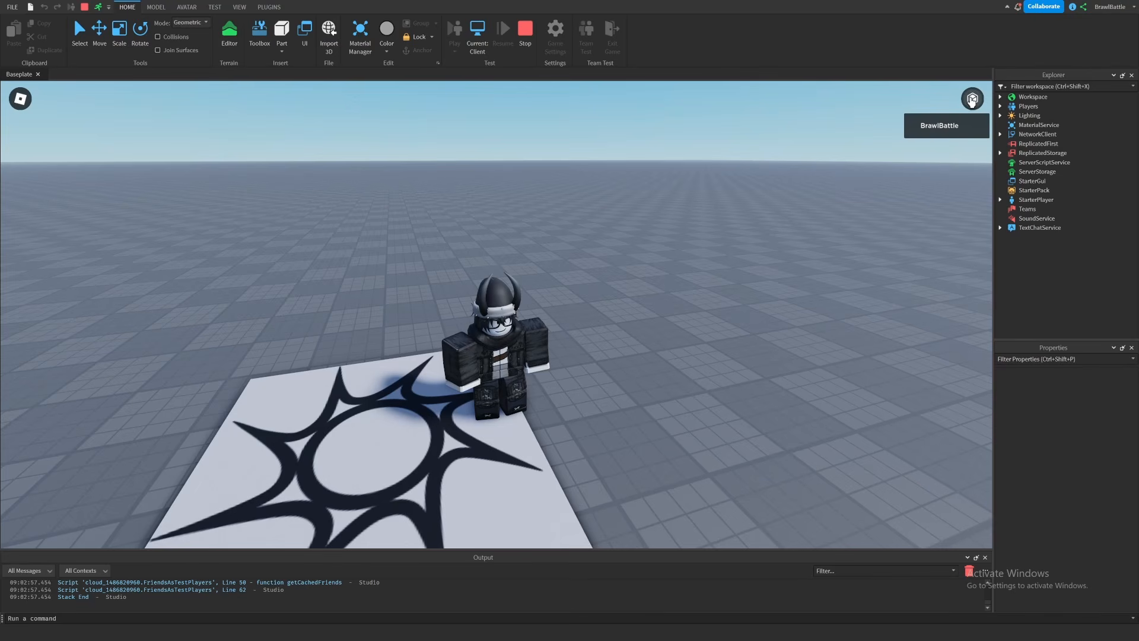
click(971, 99)
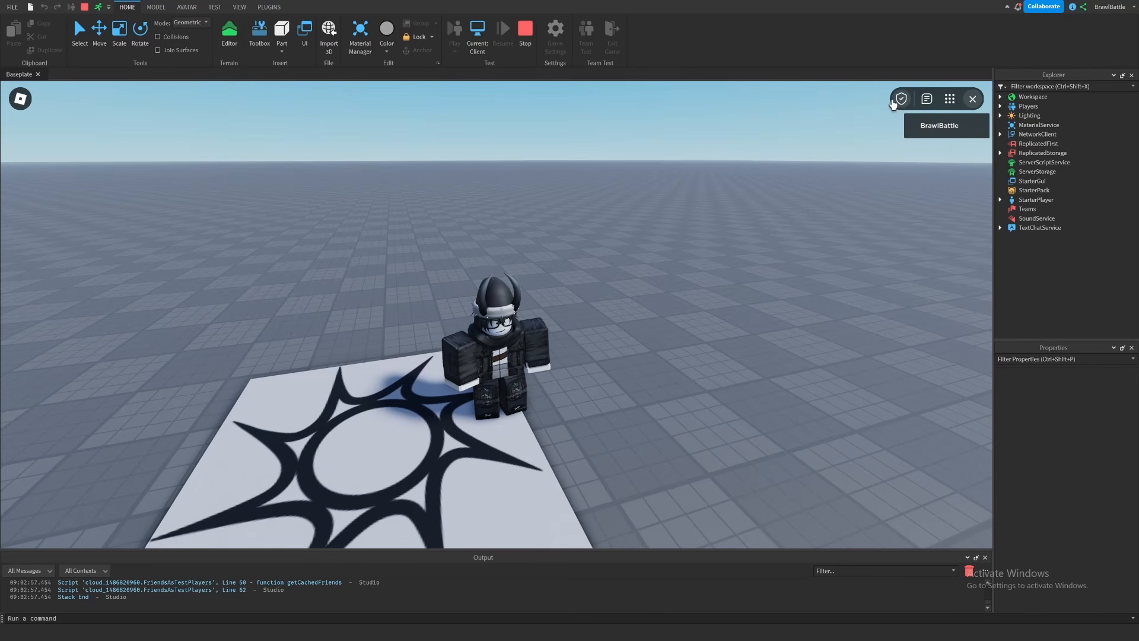
click(972, 99)
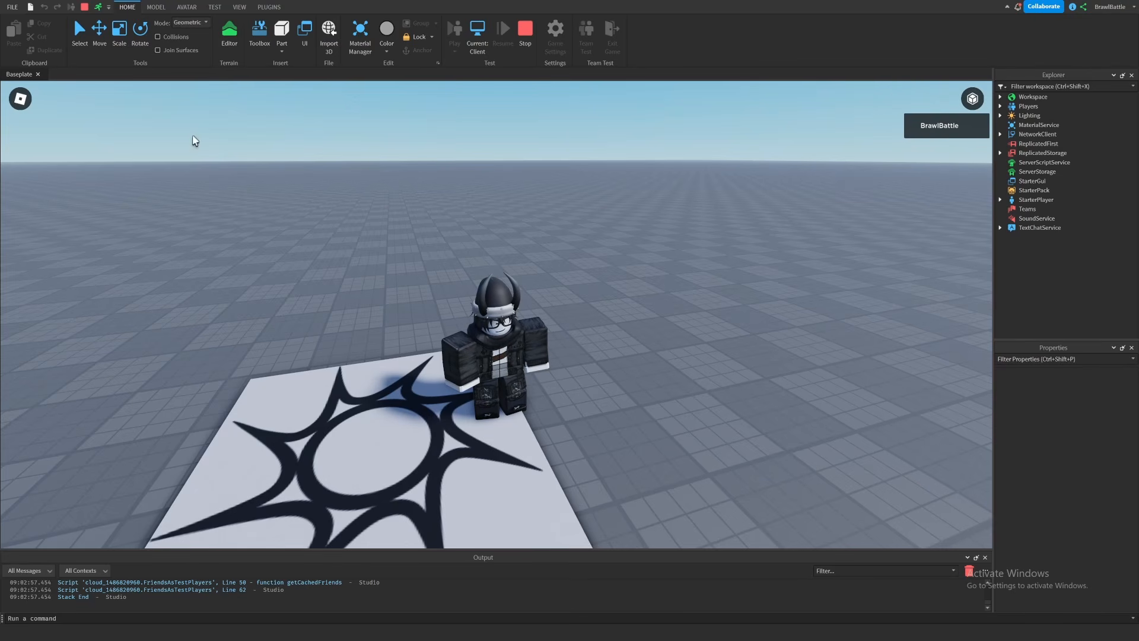
Open the in-game Roblox menu, view its Settings, Help, Record and People pages, and resume the game.
click(21, 99)
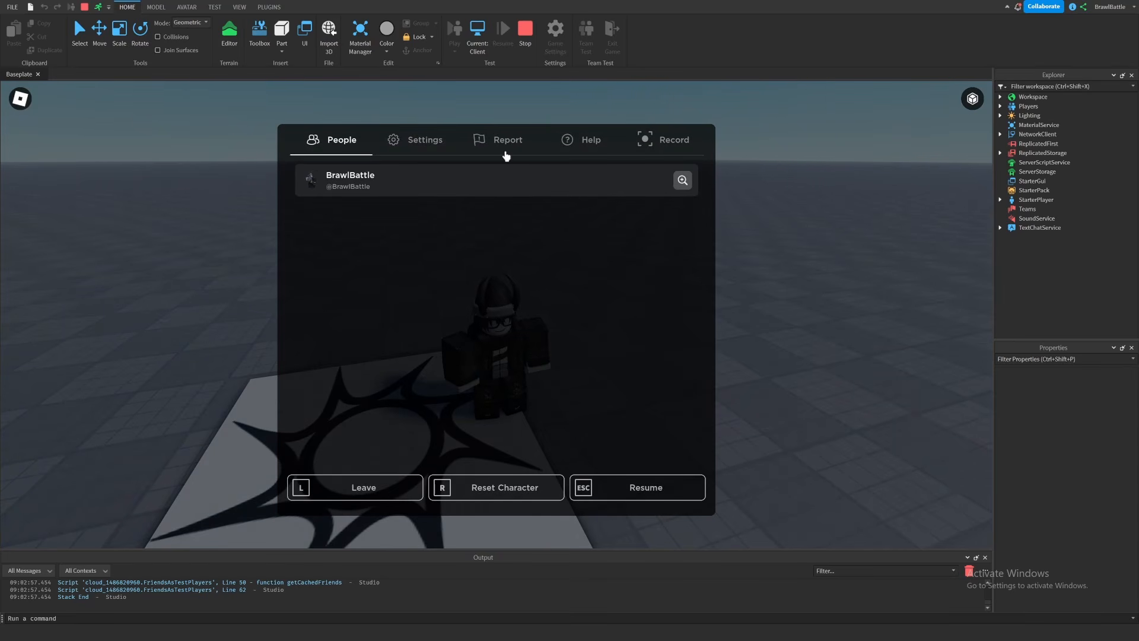
click(429, 144)
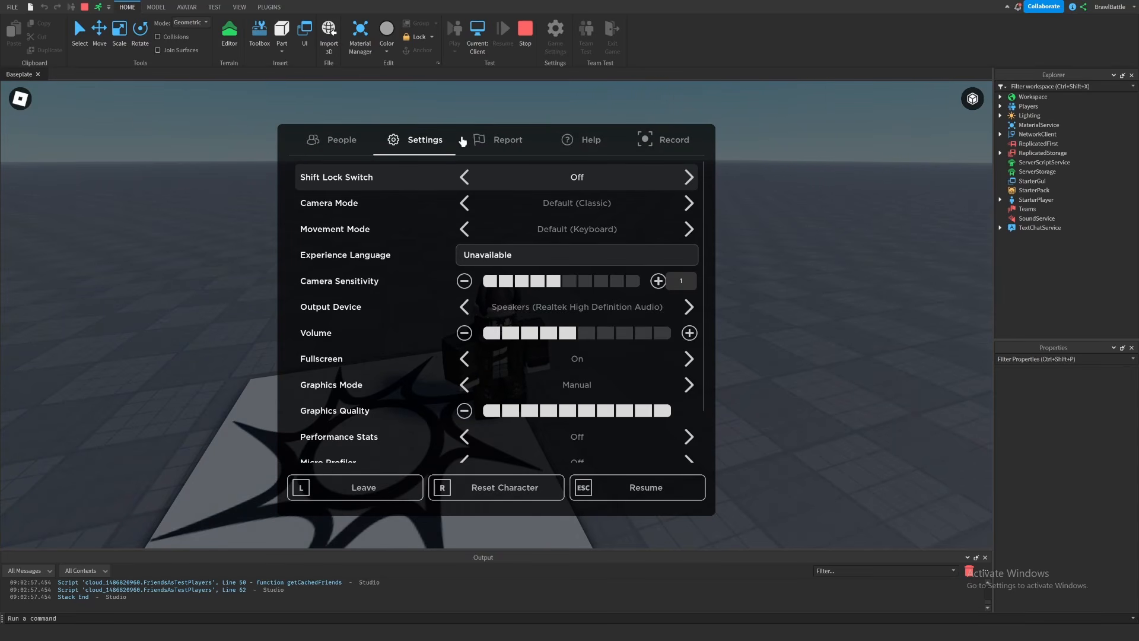
key(Escape)
key(Escape)
click(589, 140)
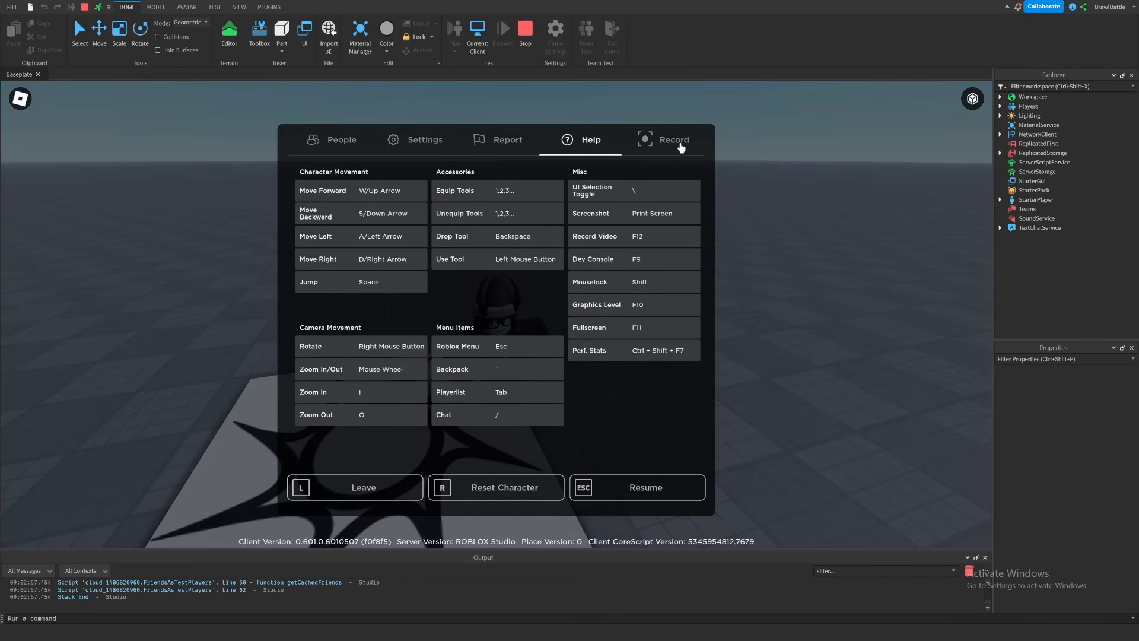
click(677, 141)
click(343, 149)
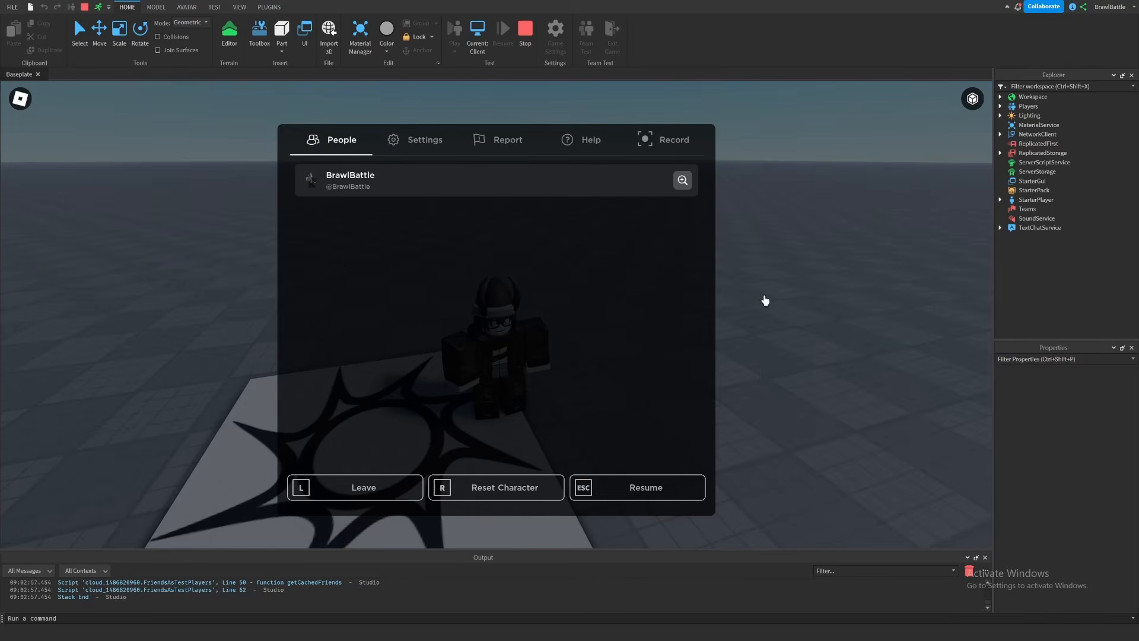
key(Escape)
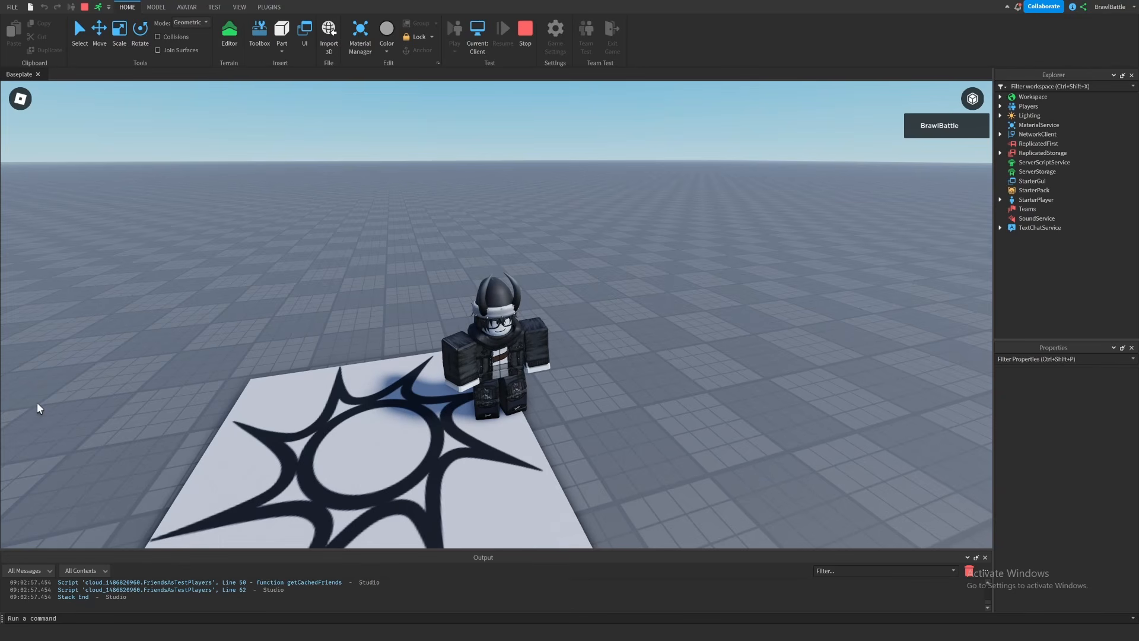
right_drag(561, 375, 669, 374)
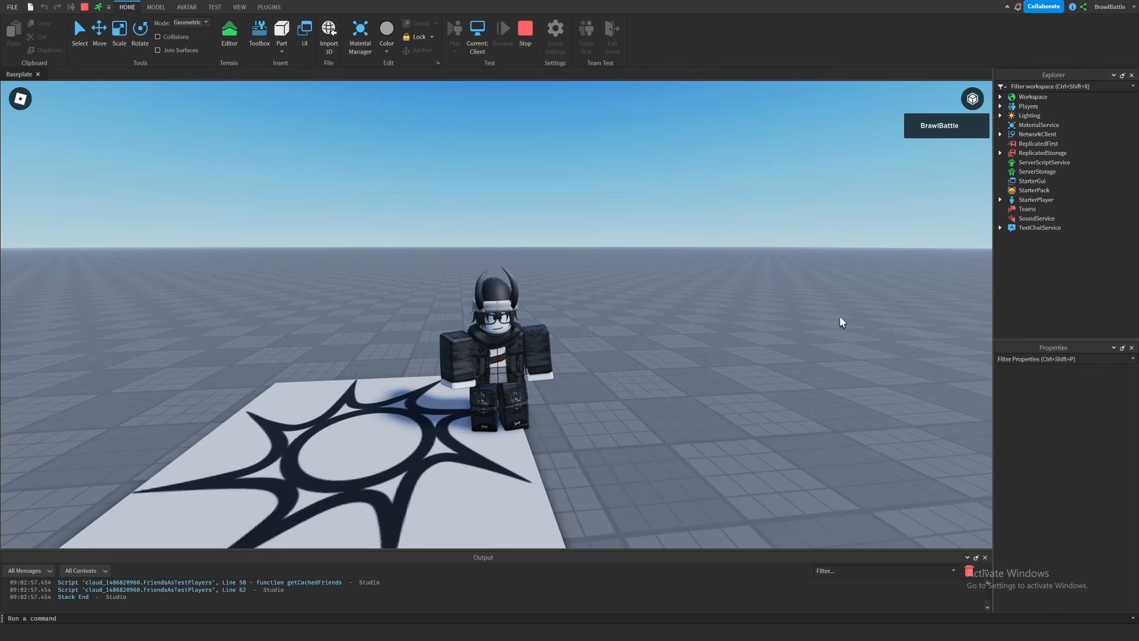
right_drag(780, 349, 779, 351)
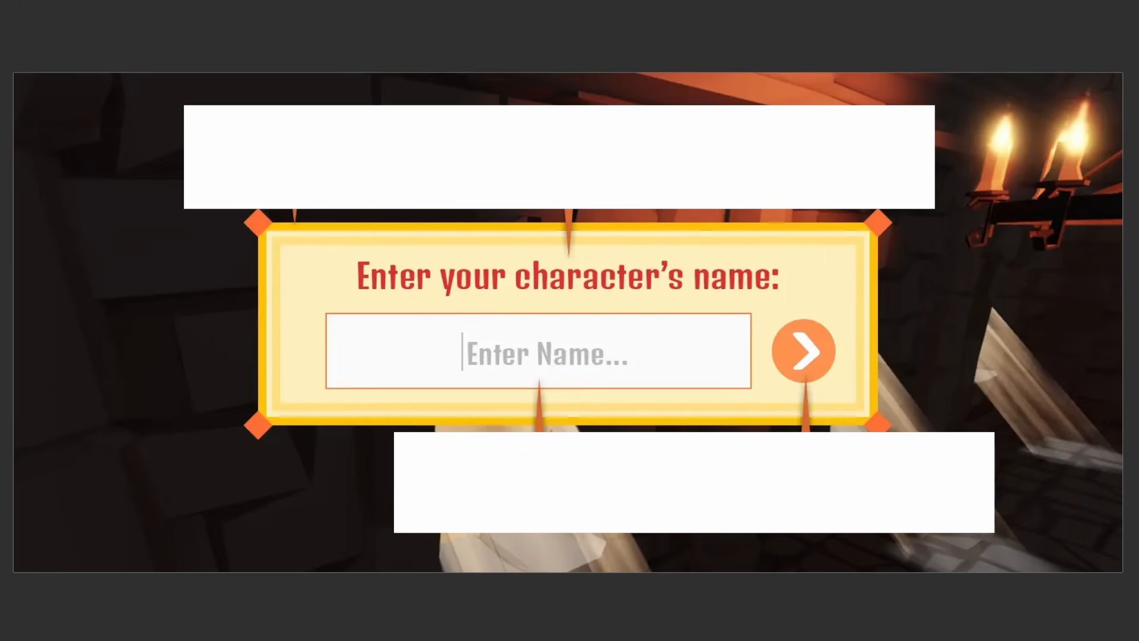
In the image editor, shift the upper white cover sideways to uncover the Frame callout.
key(ctrl+t)
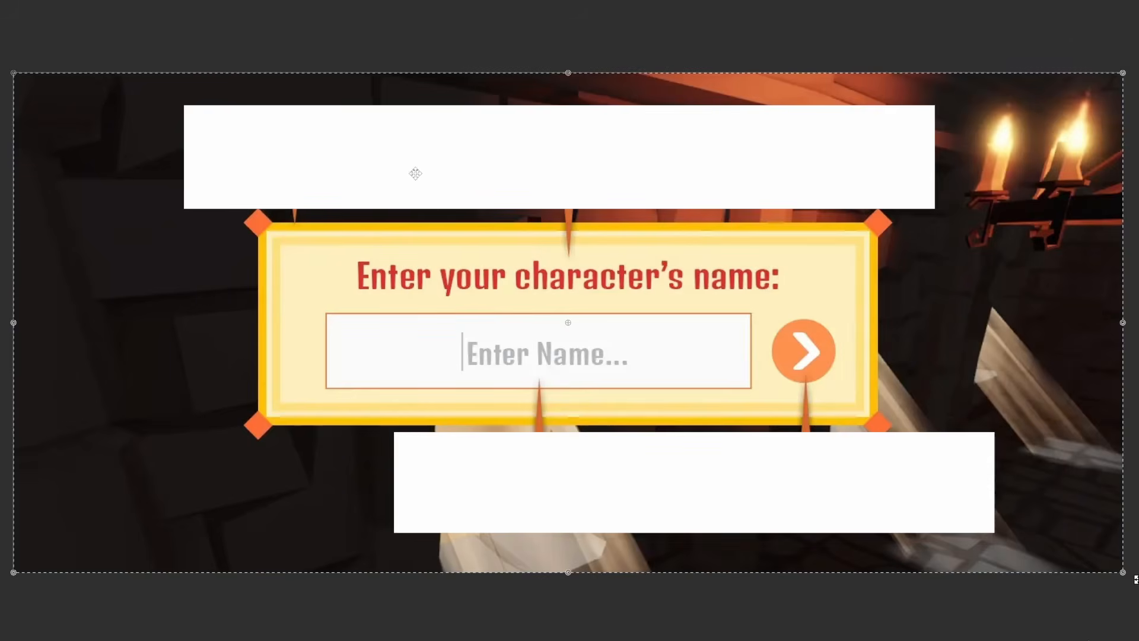
drag(413, 173, 630, 174)
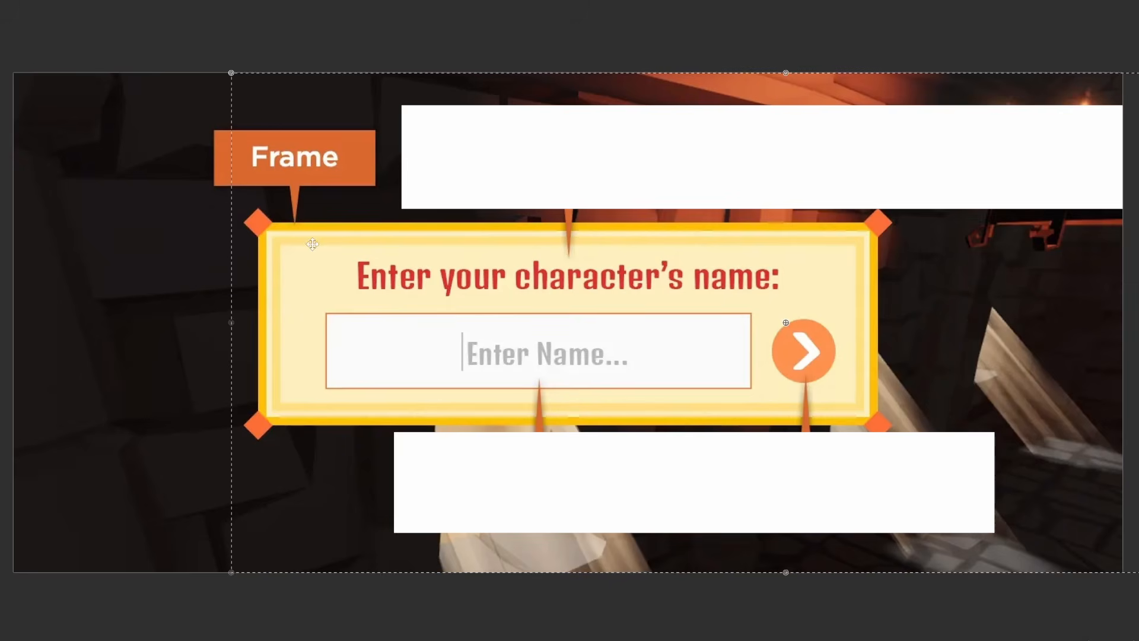
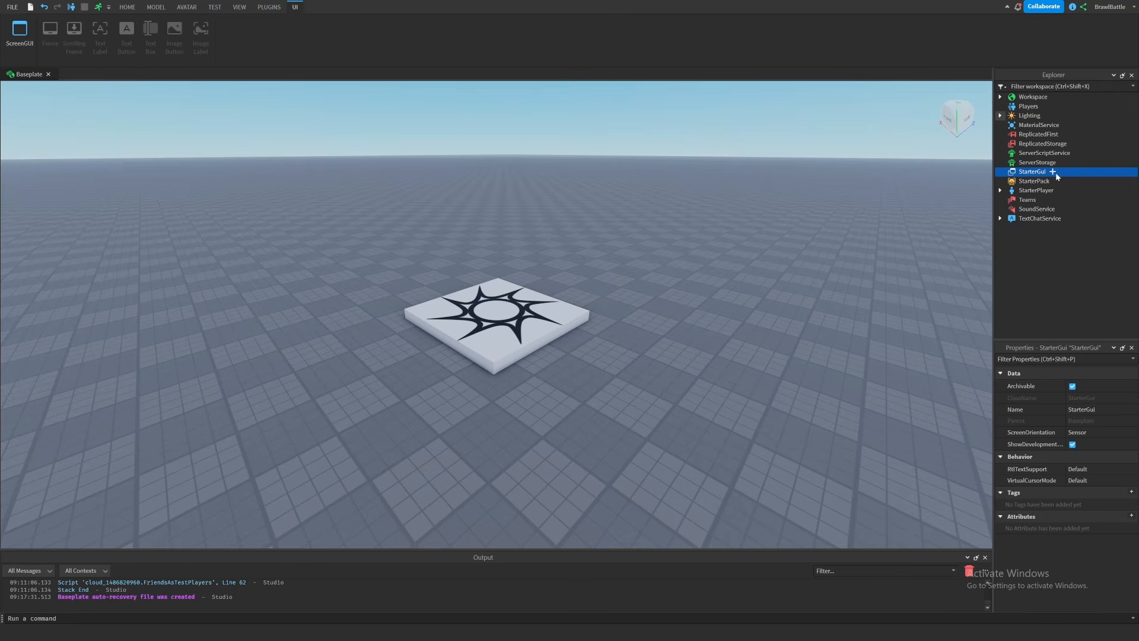
Insert a ScreenGui into StarterGui and look through its properties.
click(1053, 172)
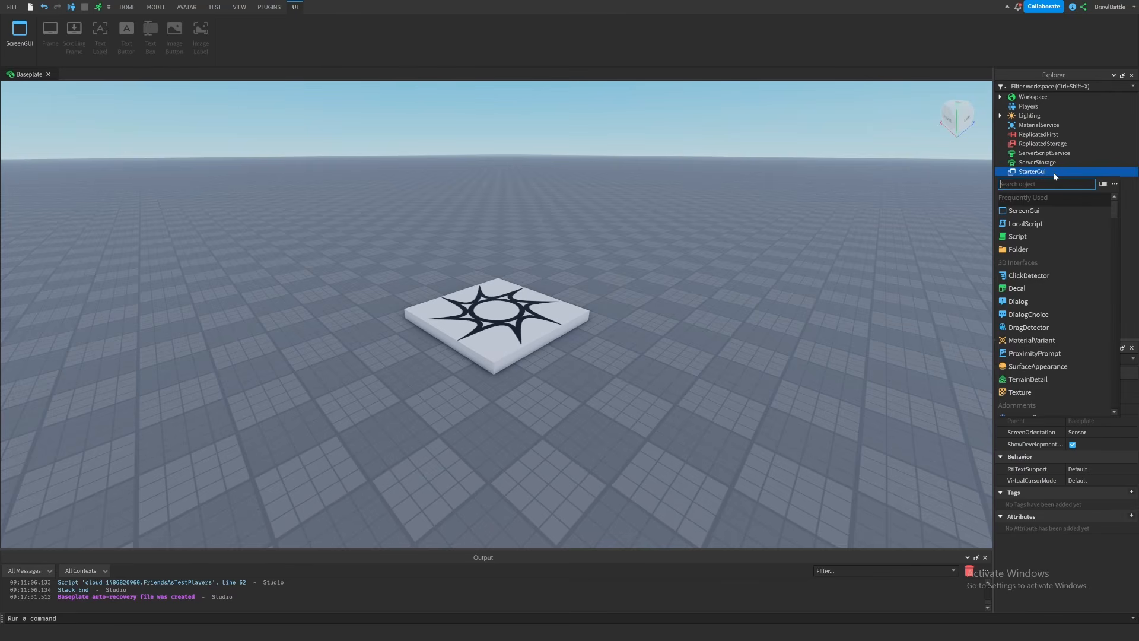
text(screen)
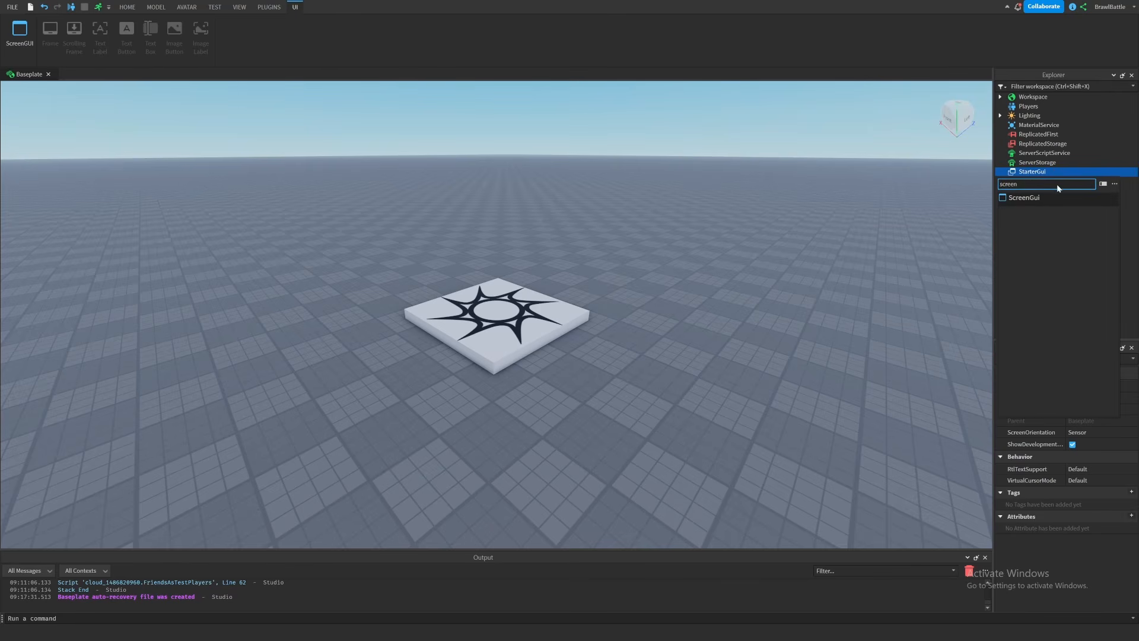
click(1021, 199)
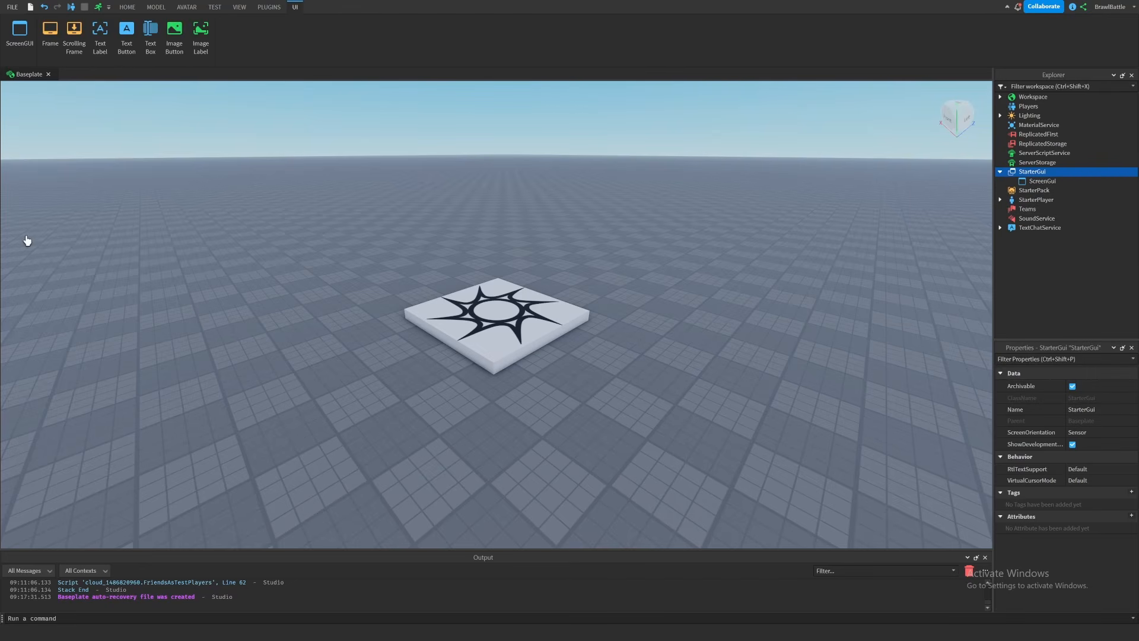
click(1042, 181)
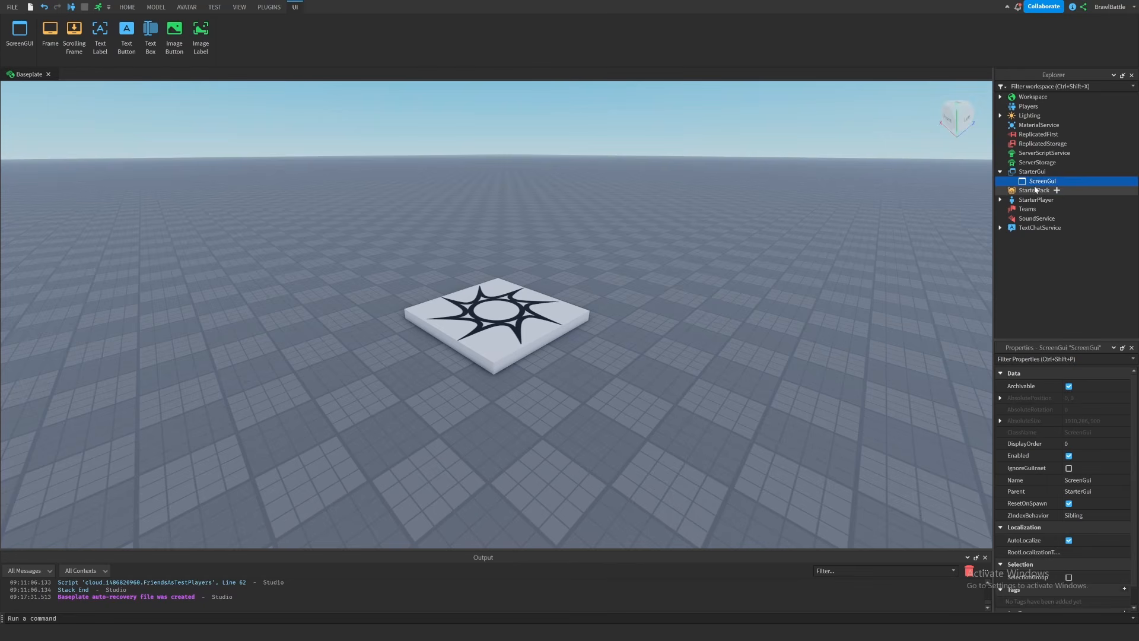
scroll(1051, 472, down, 1)
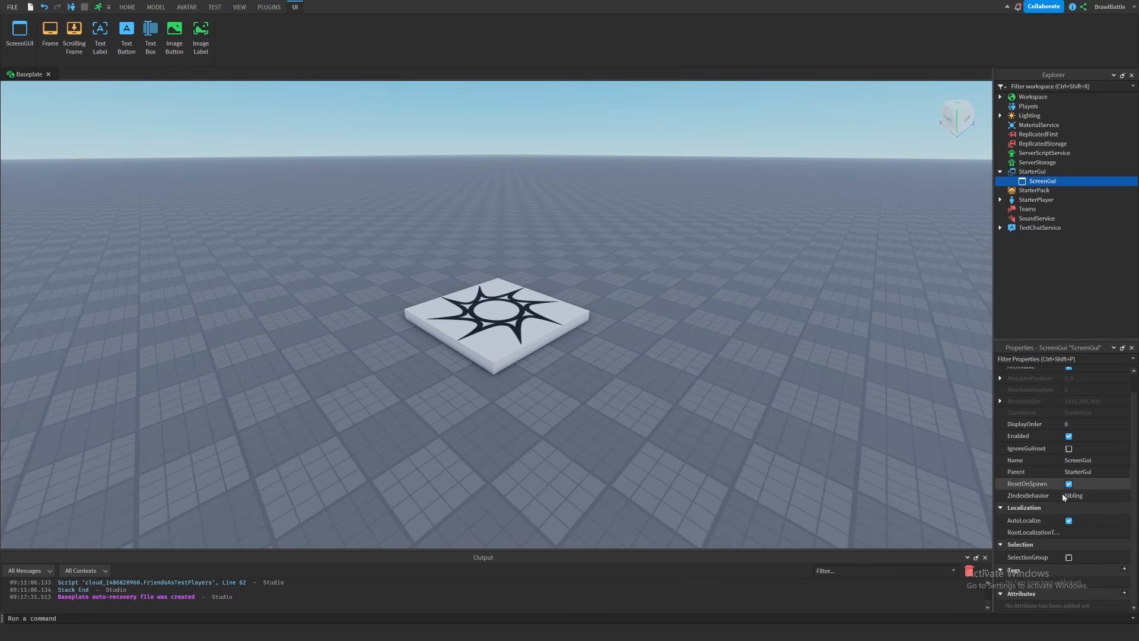
scroll(1044, 518, up, 1)
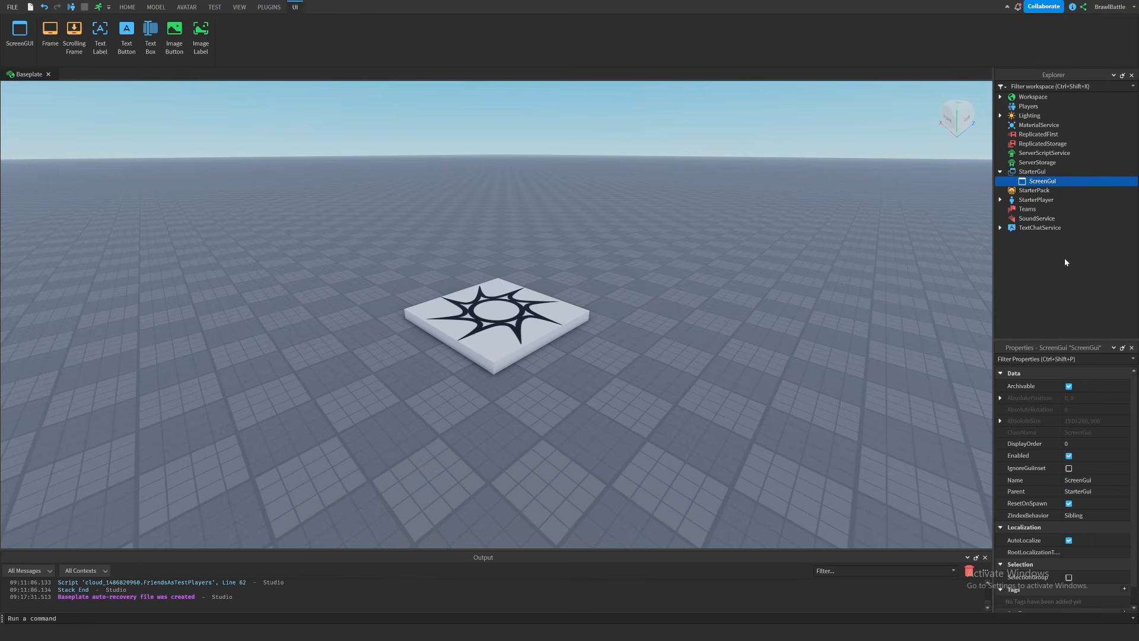
Add a TextLabel inside the ScreenGui.
mouse_move(1063, 181)
click(1062, 182)
text(textla)
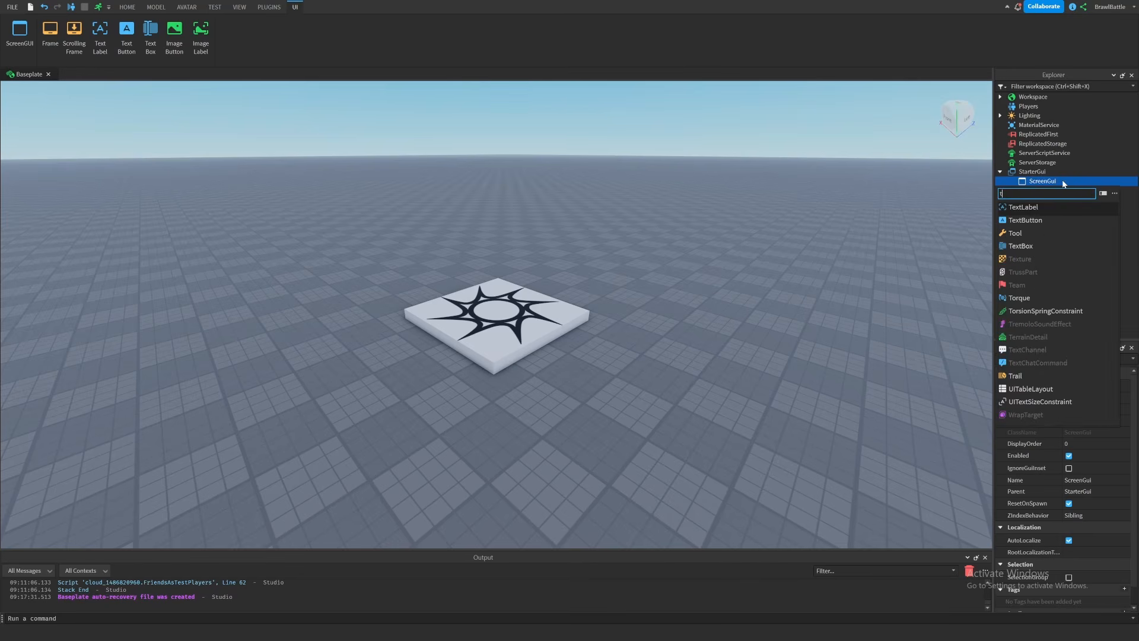
click(1037, 208)
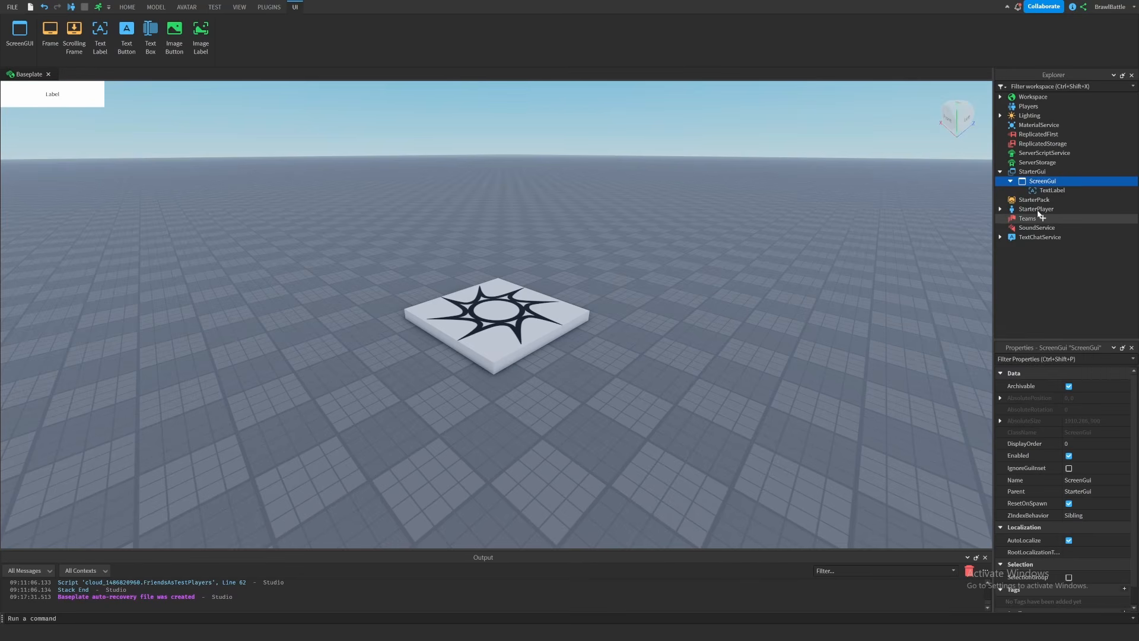
Enlarge the text label to about 354 x 92 pixels and center it horizontally in the upper part of the viewport.
click(83, 99)
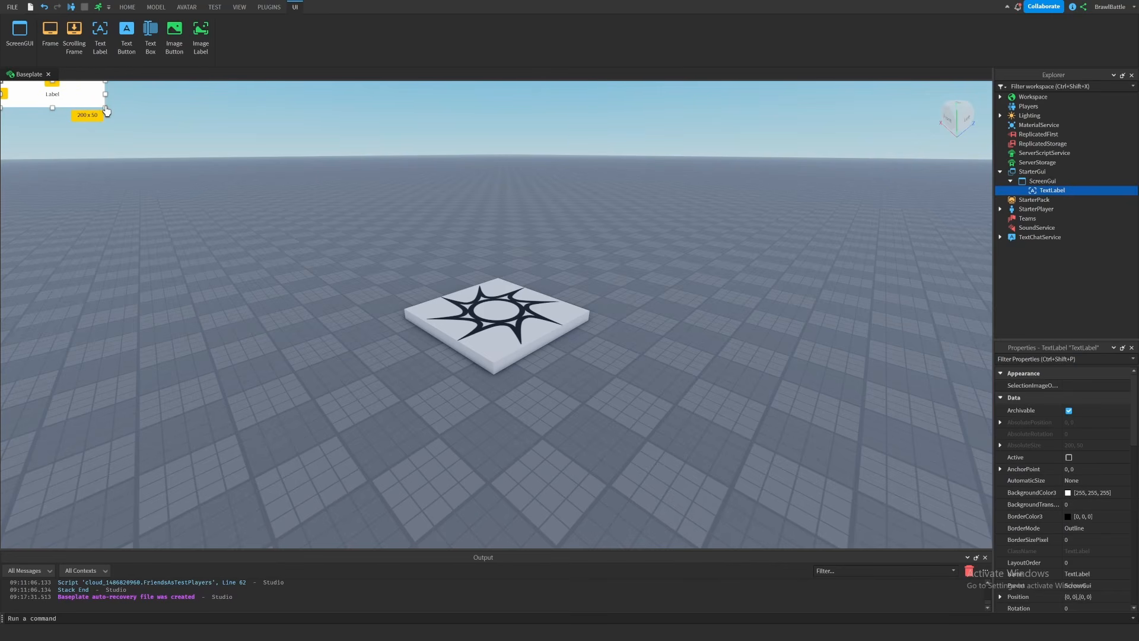
drag(103, 109, 186, 129)
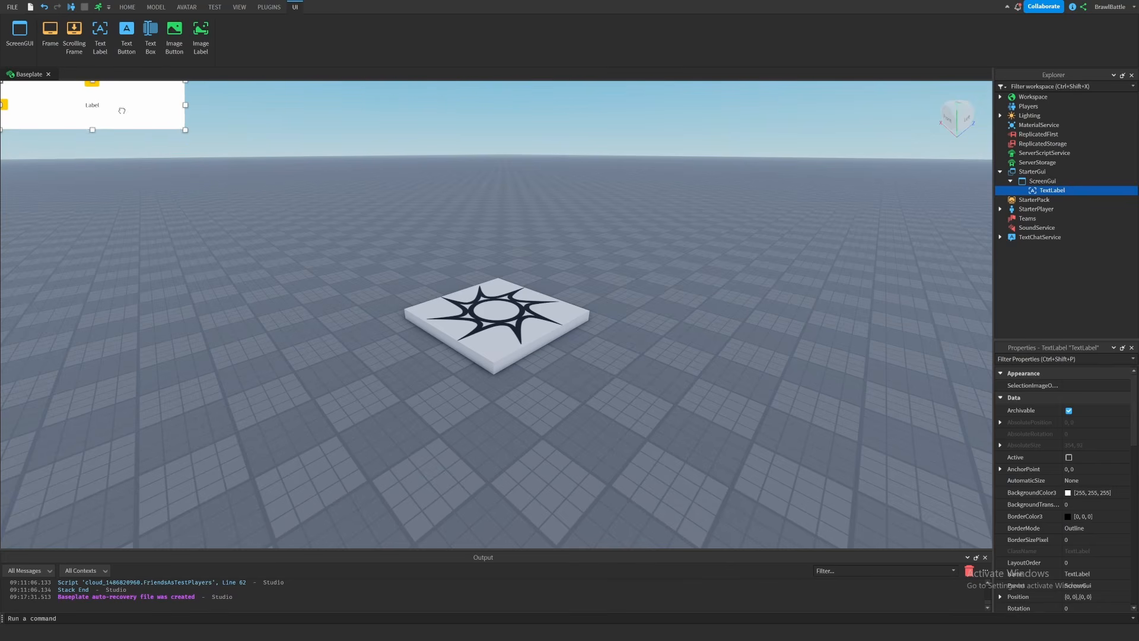
drag(122, 113, 500, 186)
drag(591, 193, 526, 166)
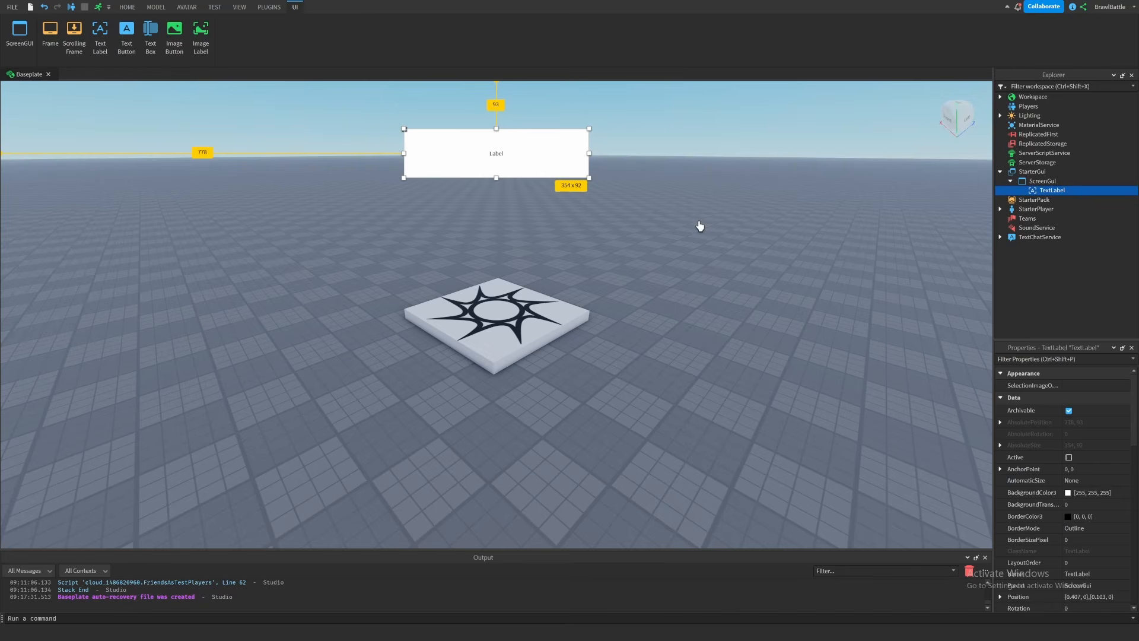
Rename the ScreenGui as MainGui.
click(1040, 184)
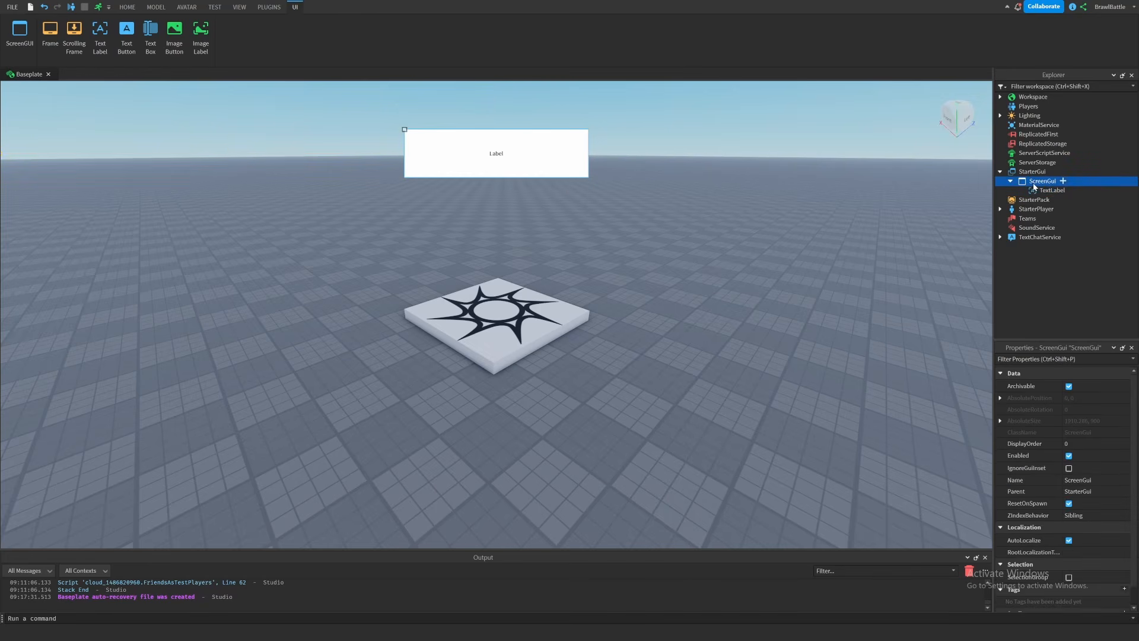
right_click(1033, 183)
click(1020, 258)
text(MainGui)
key(Return)
Run a playtest with the label and compare the contents of the player's PlayerGui with those of StarterGui.
click(214, 7)
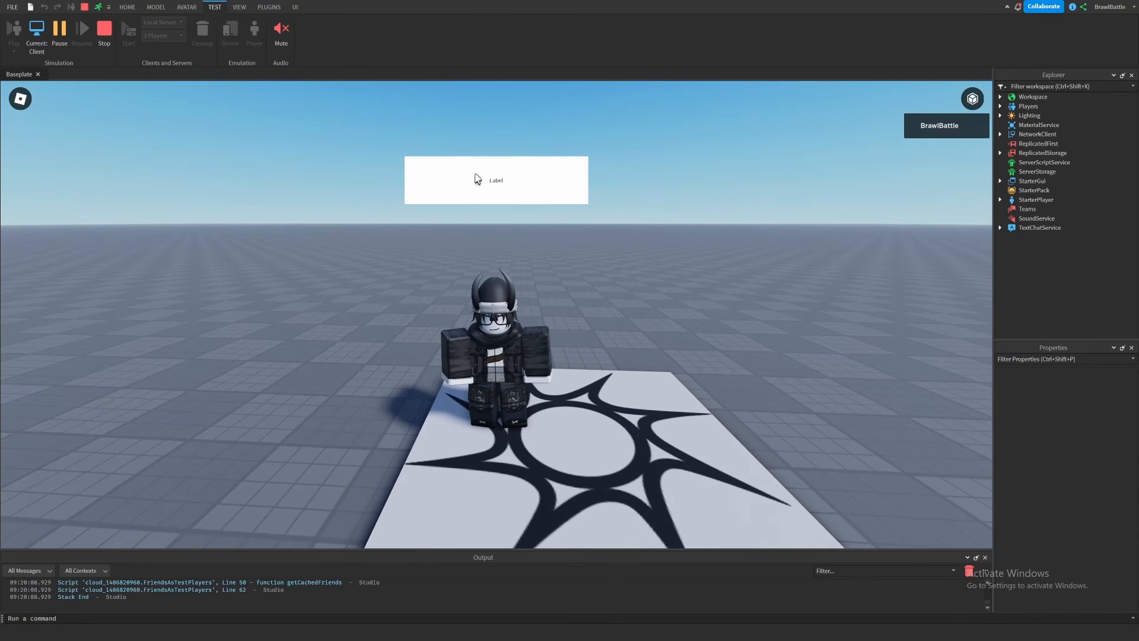
right_drag(491, 258, 491, 257)
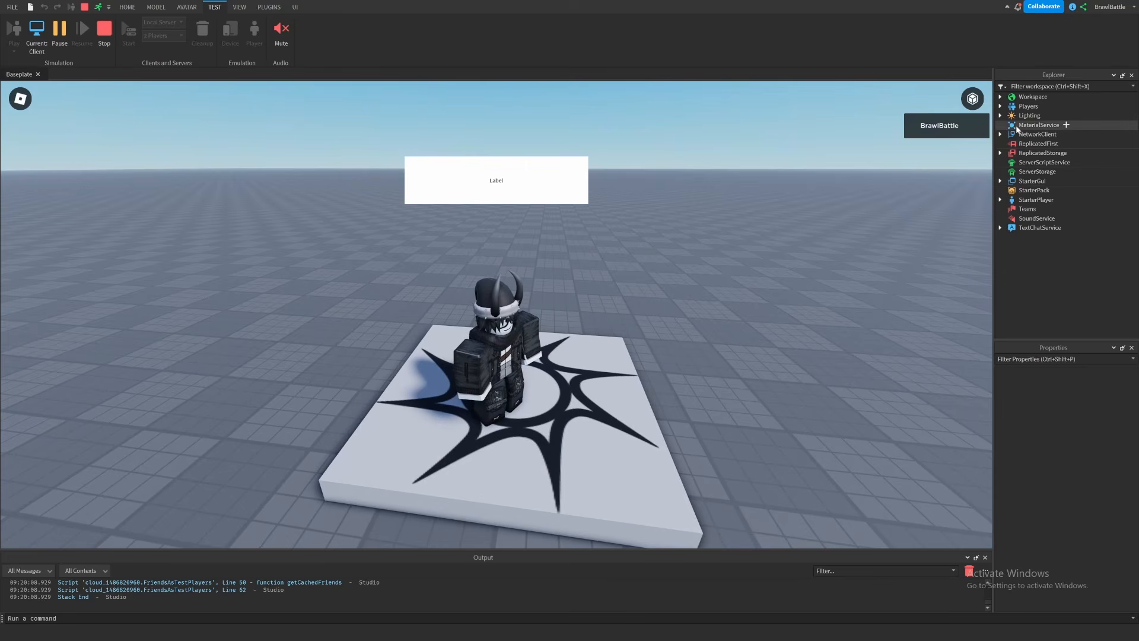
click(1000, 107)
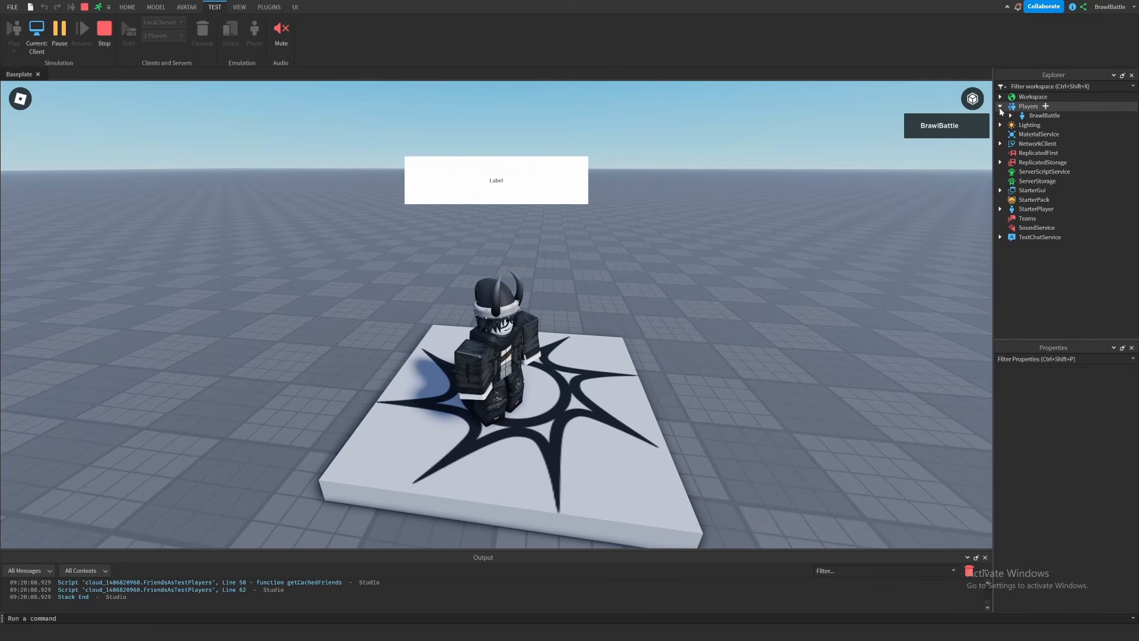
click(1011, 115)
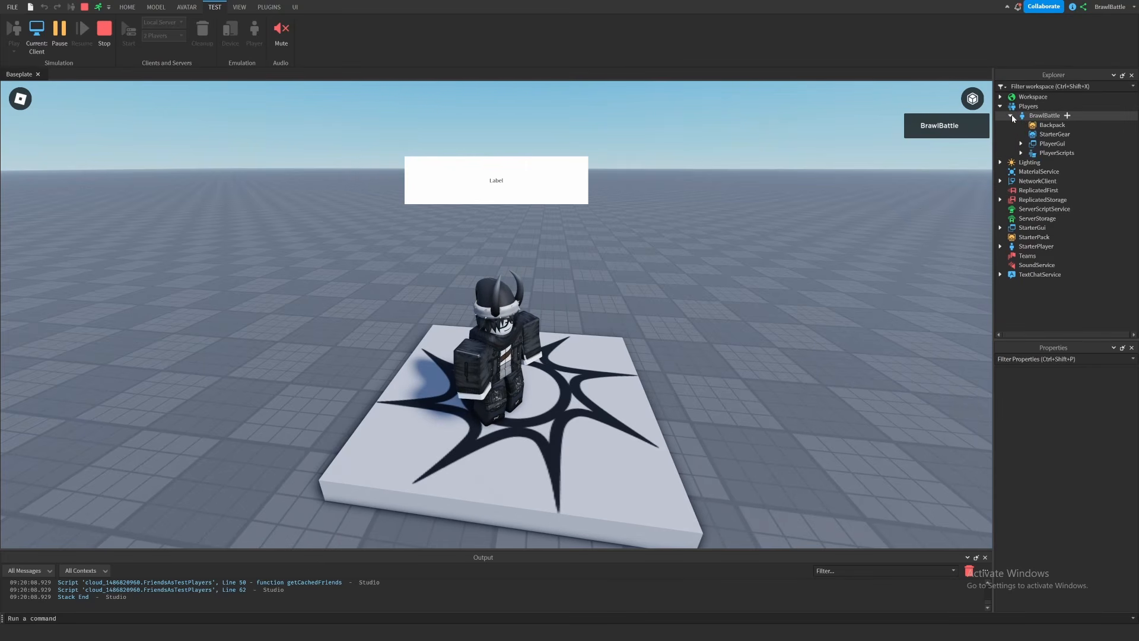
click(1056, 145)
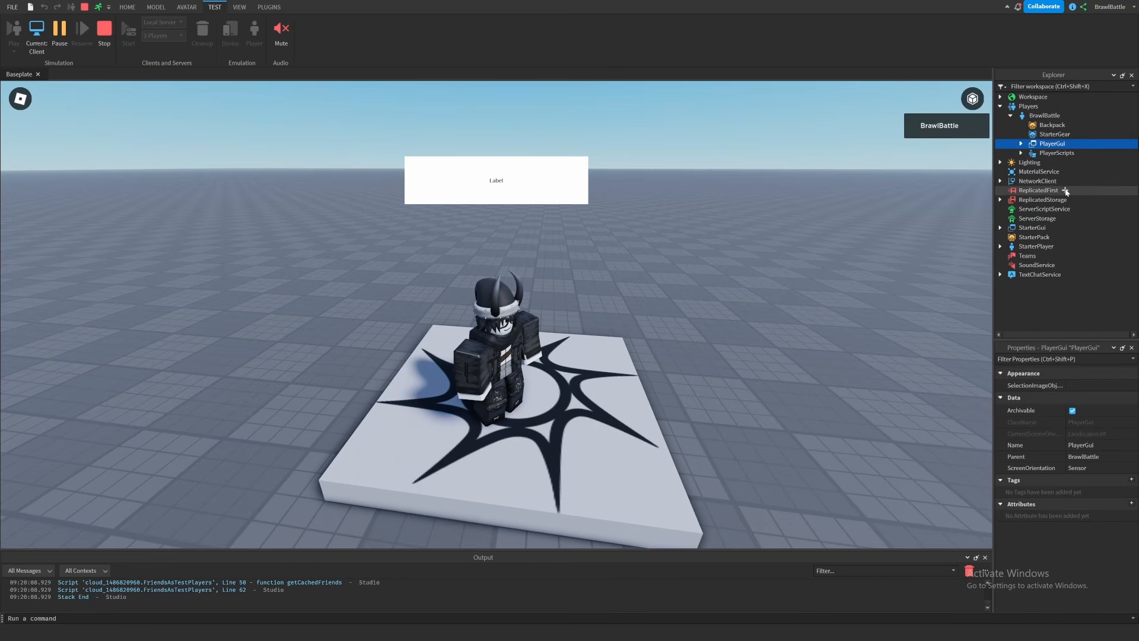
click(1001, 227)
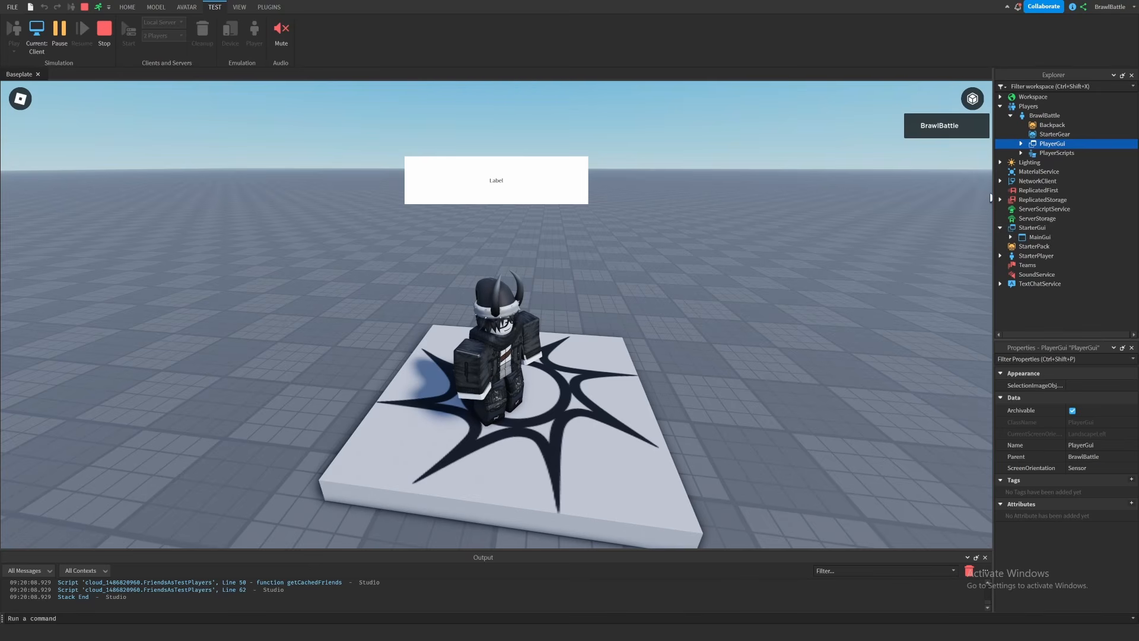
click(1021, 144)
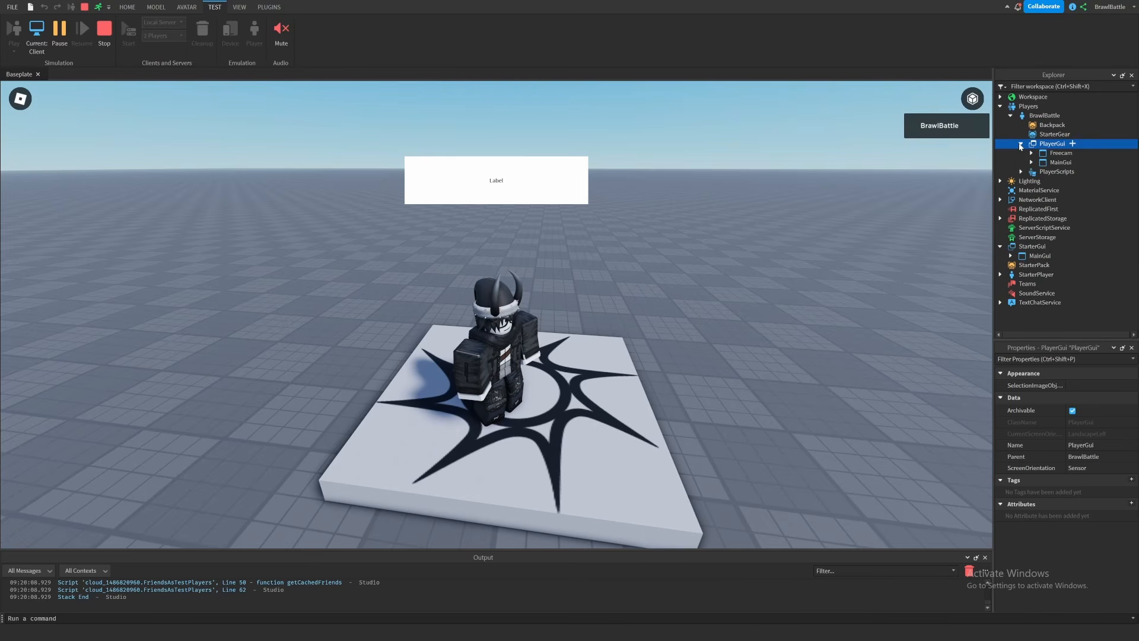
Inspect the Freecam and MainGui entries inside the running player's PlayerGui, including MainGui's contents.
click(1060, 153)
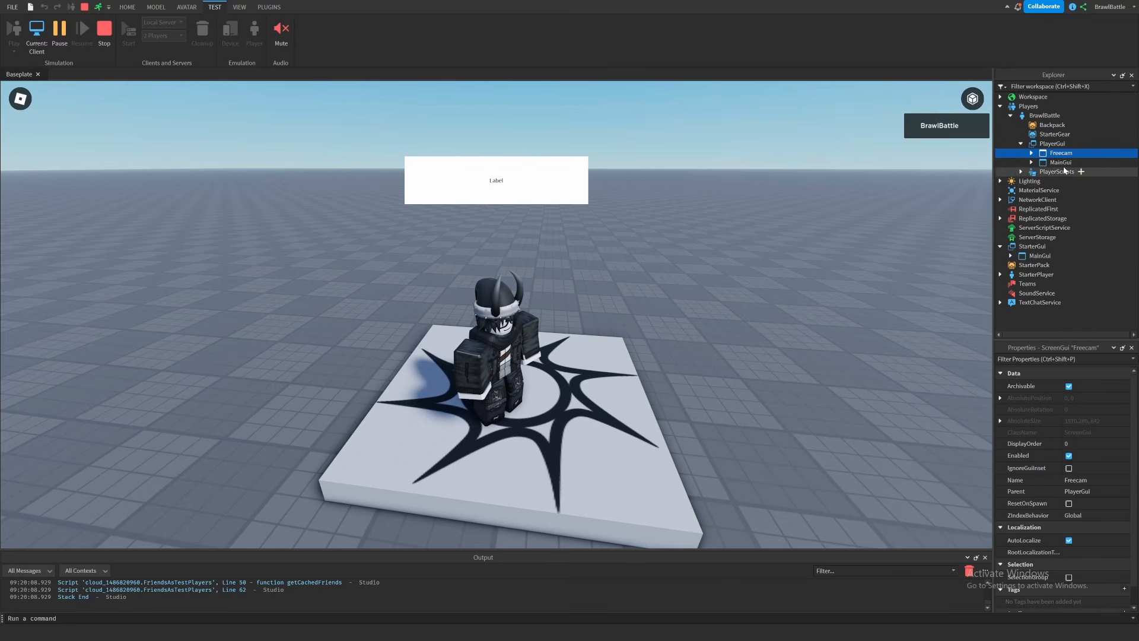
double_click(1056, 165)
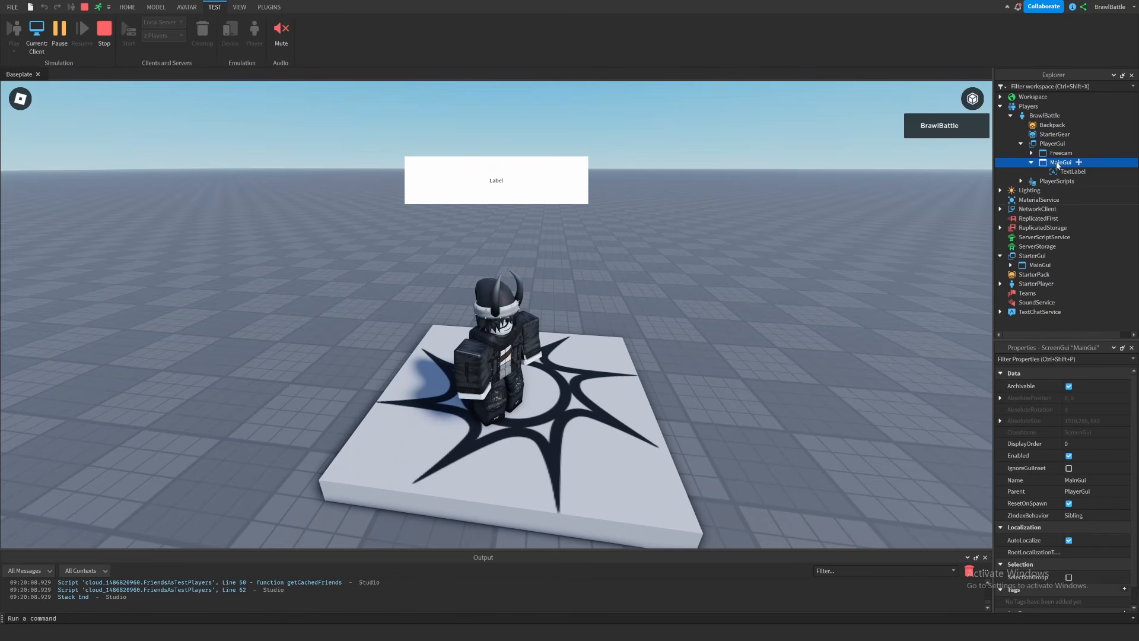
click(1045, 145)
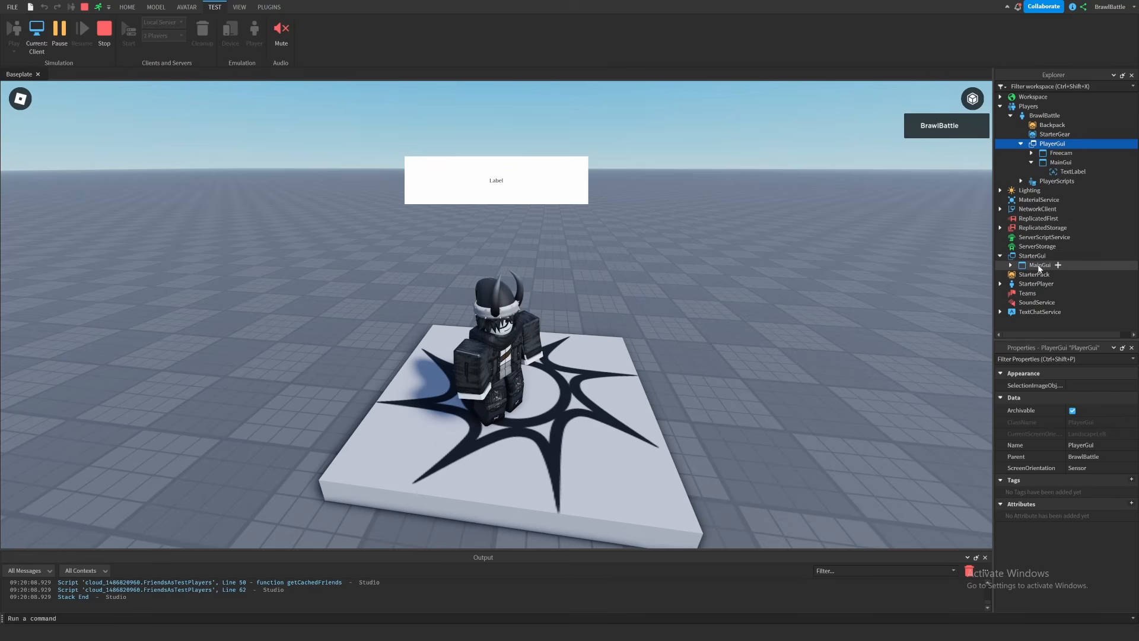
click(1057, 166)
During the playtest, delete MainGui from both StarterGui and the player's PlayerGui, and look around the scene.
click(1057, 266)
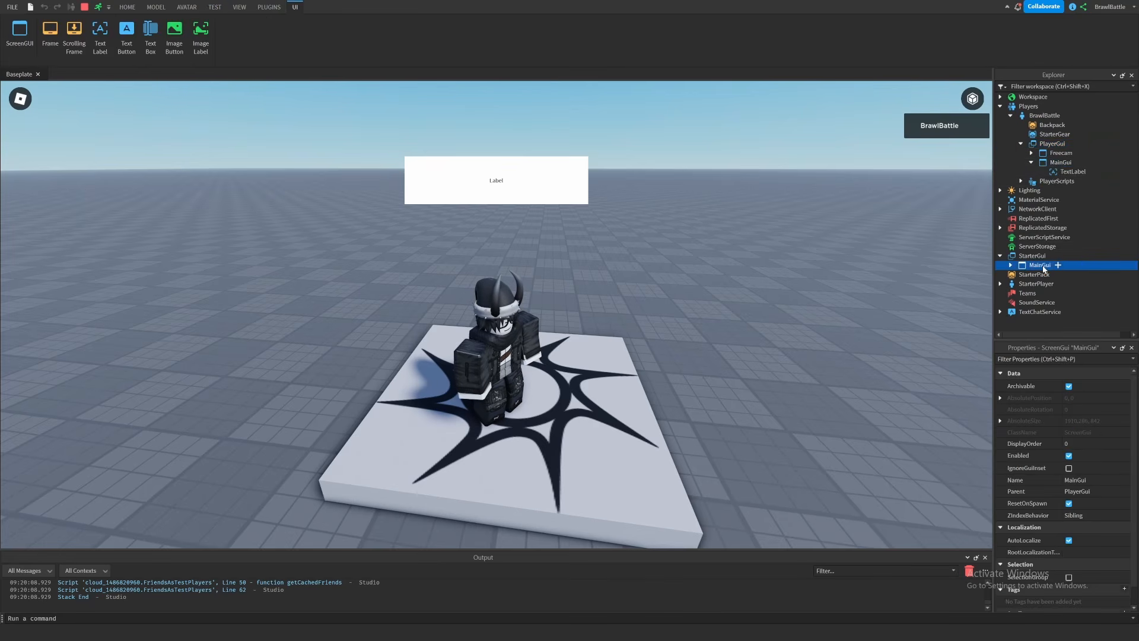
key(Delete)
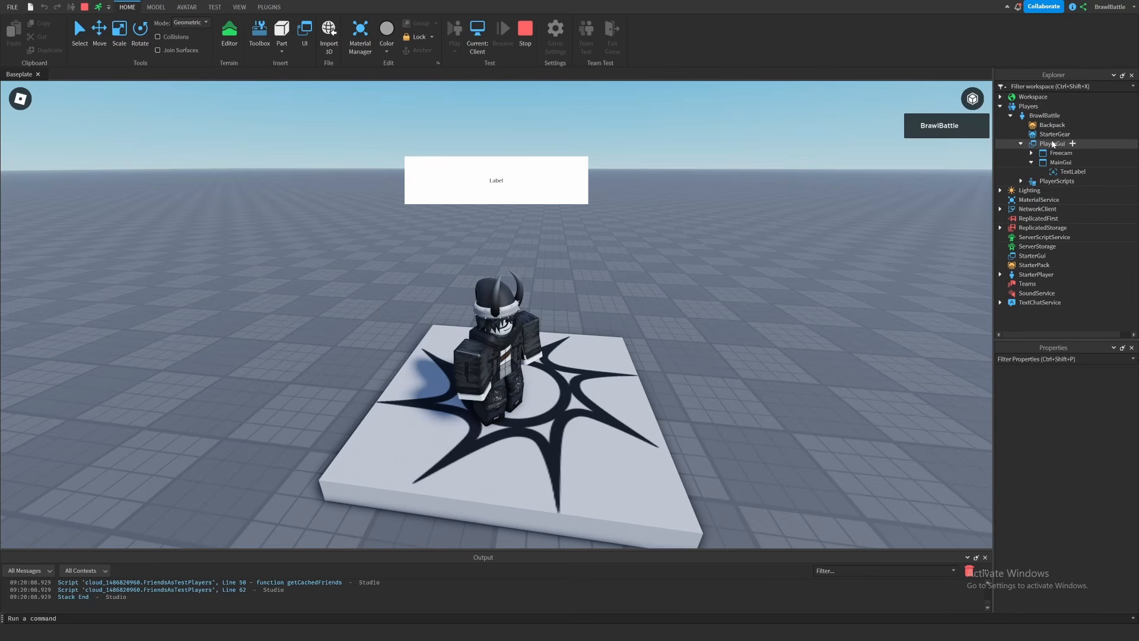
click(1060, 162)
key(Delete)
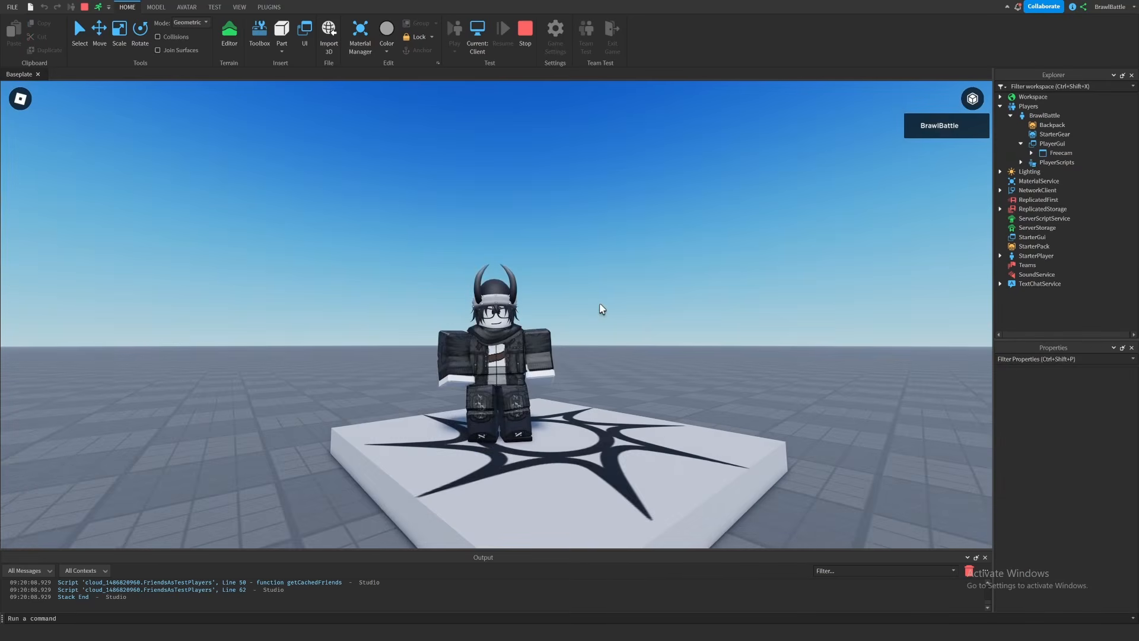
right_drag(534, 209, 560, 270)
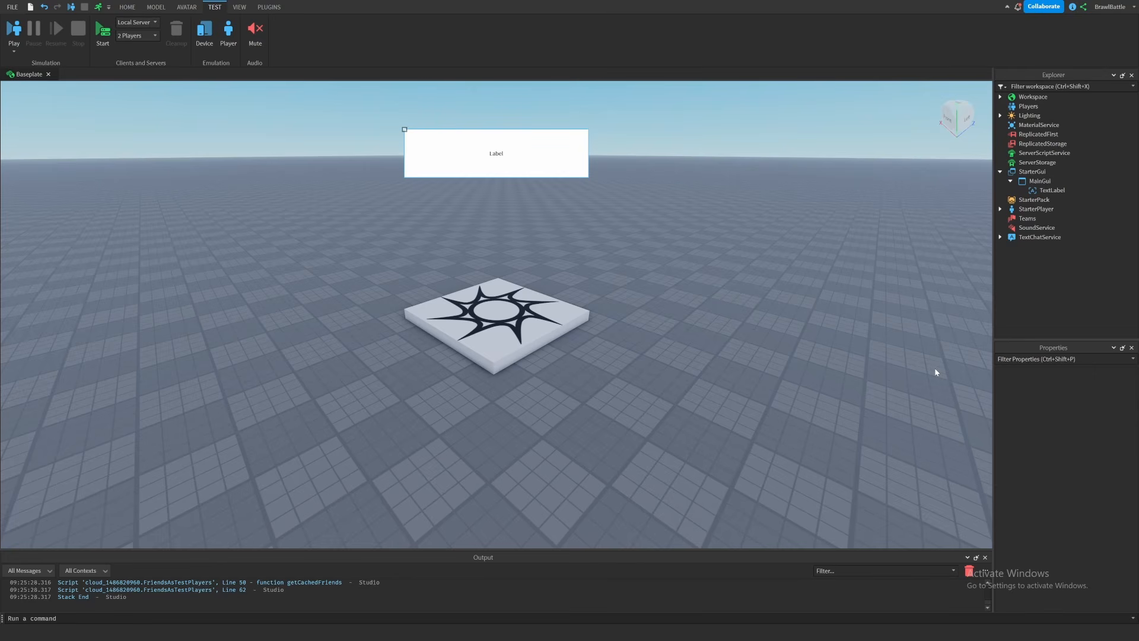
Switch the Enabled property of StarterGui's MainGui off and on again, checking its TextLabel while it is disabled.
click(1049, 190)
click(921, 269)
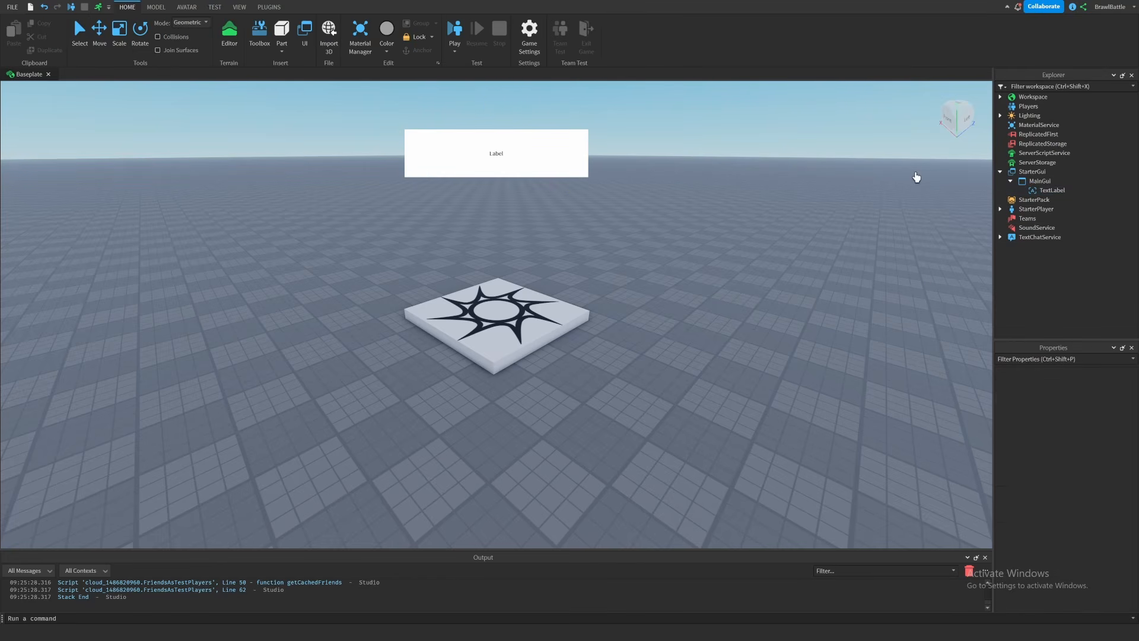
click(1037, 181)
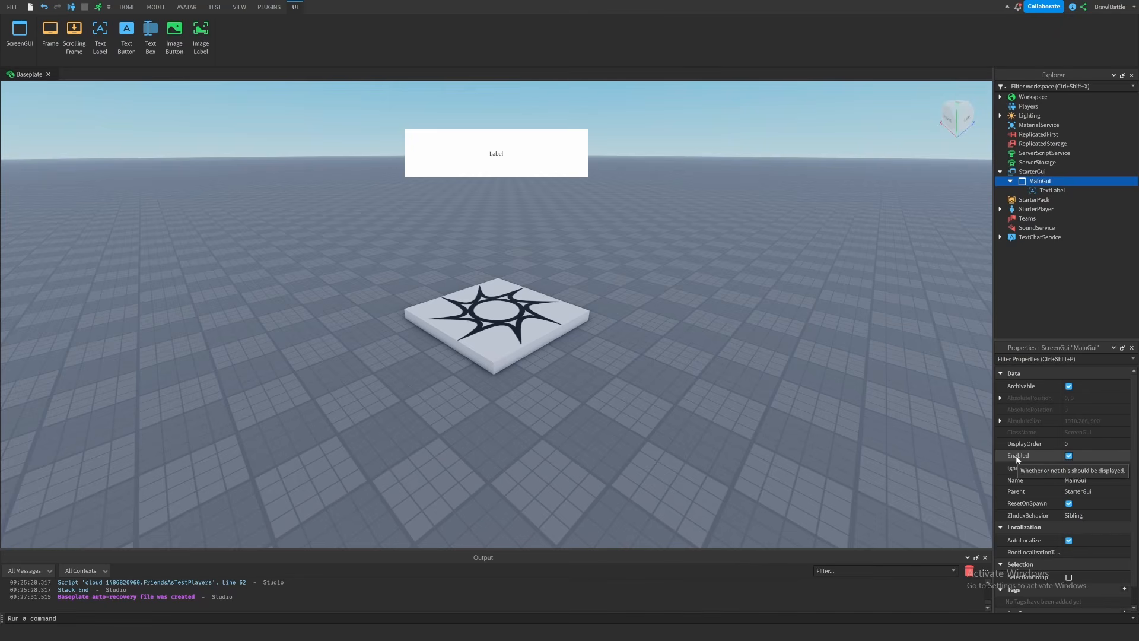
click(1068, 456)
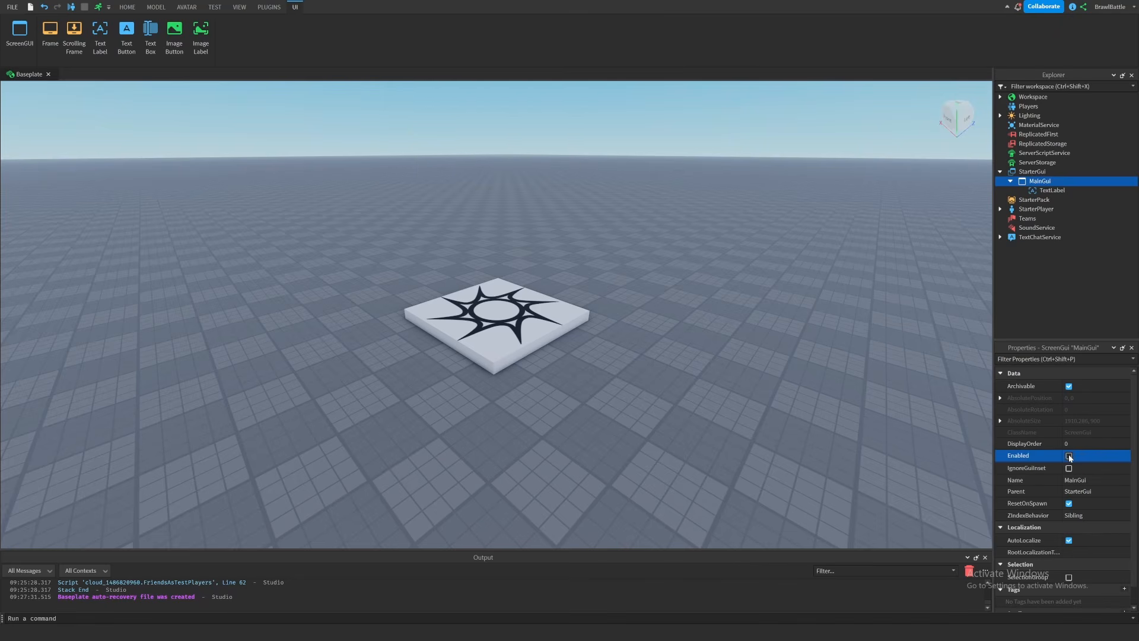
click(1052, 190)
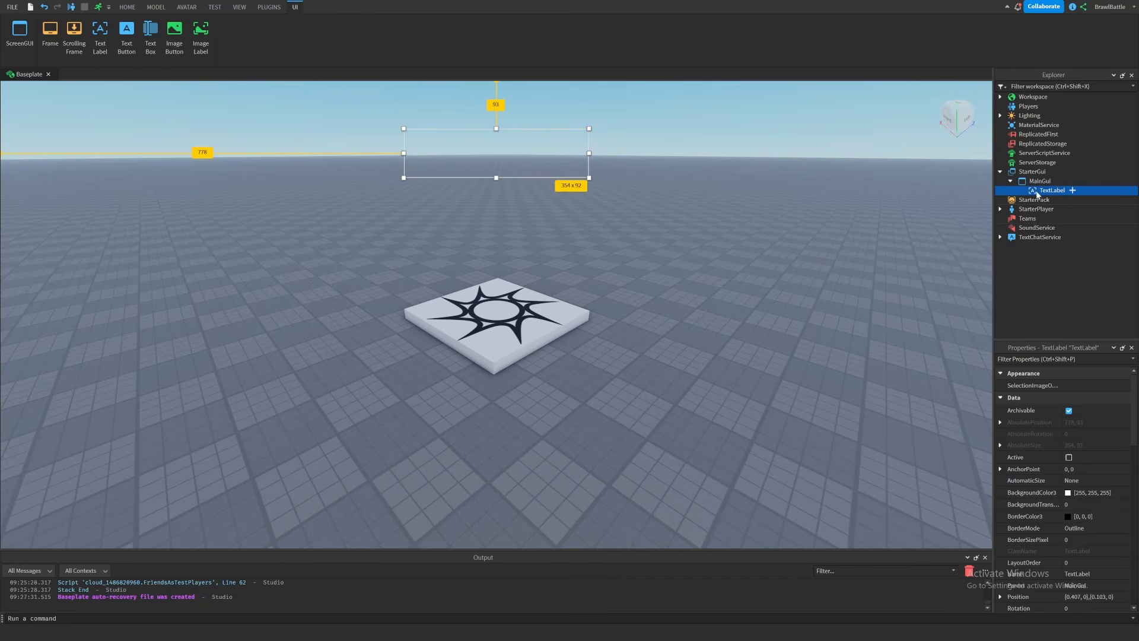
click(1040, 181)
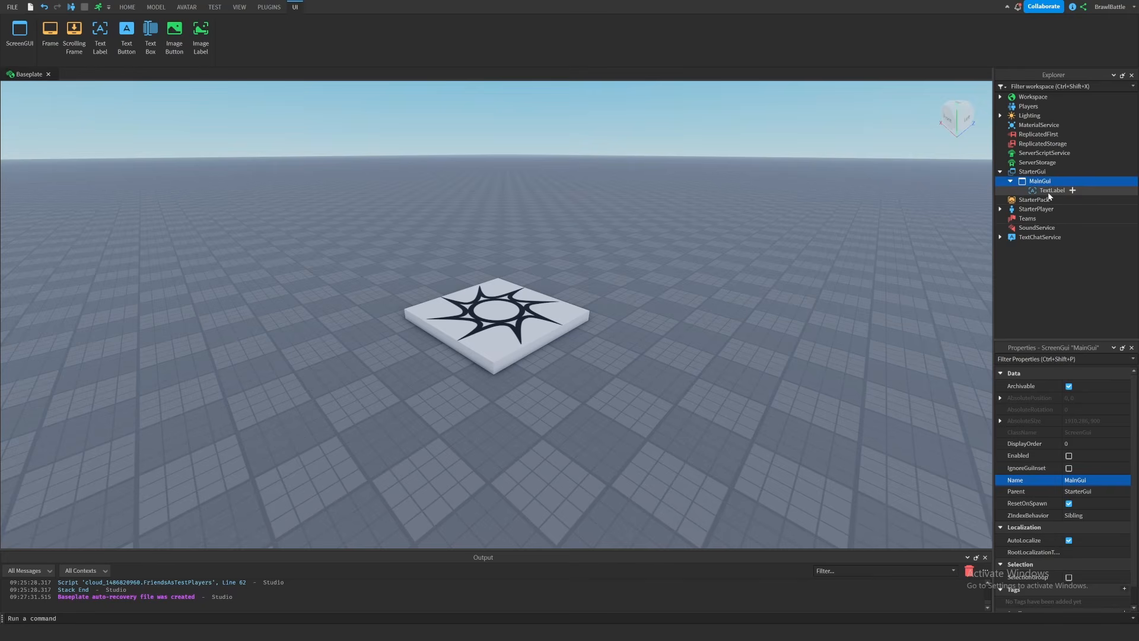
click(1050, 191)
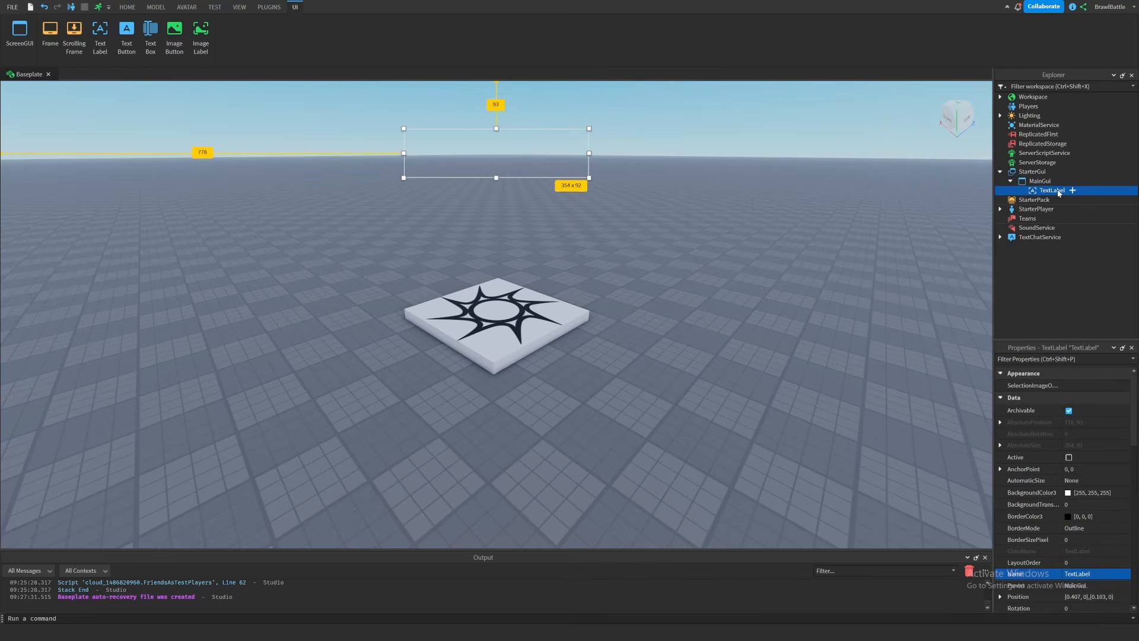
click(1040, 181)
click(1069, 455)
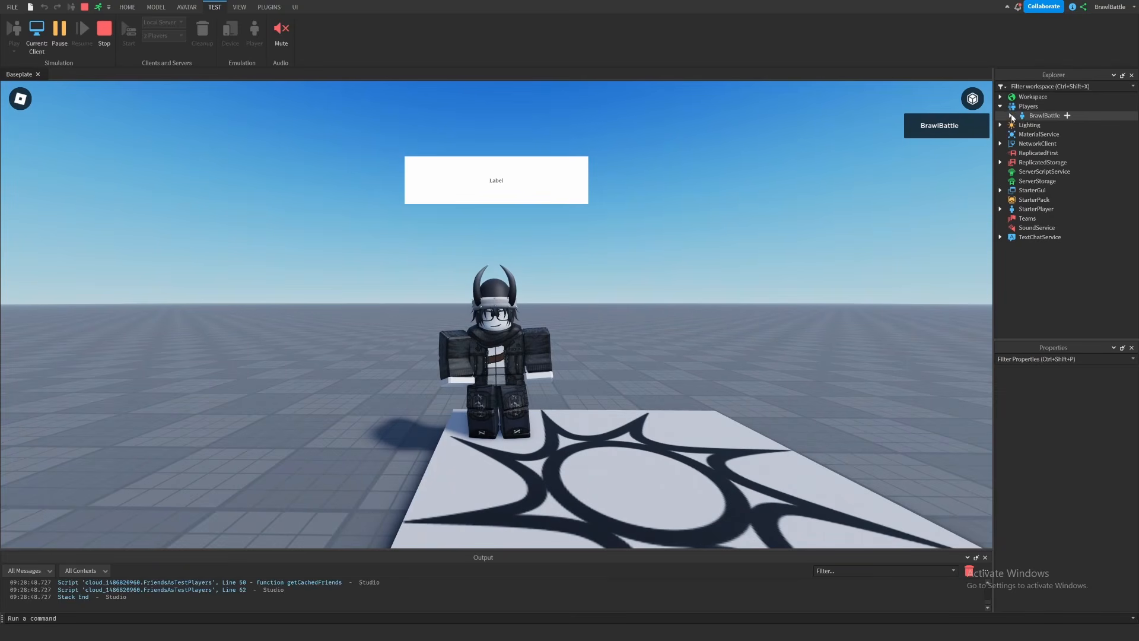
In the running playtest, disable MainGui inside the player's PlayerGui and end the playtest.
click(1010, 115)
click(1021, 144)
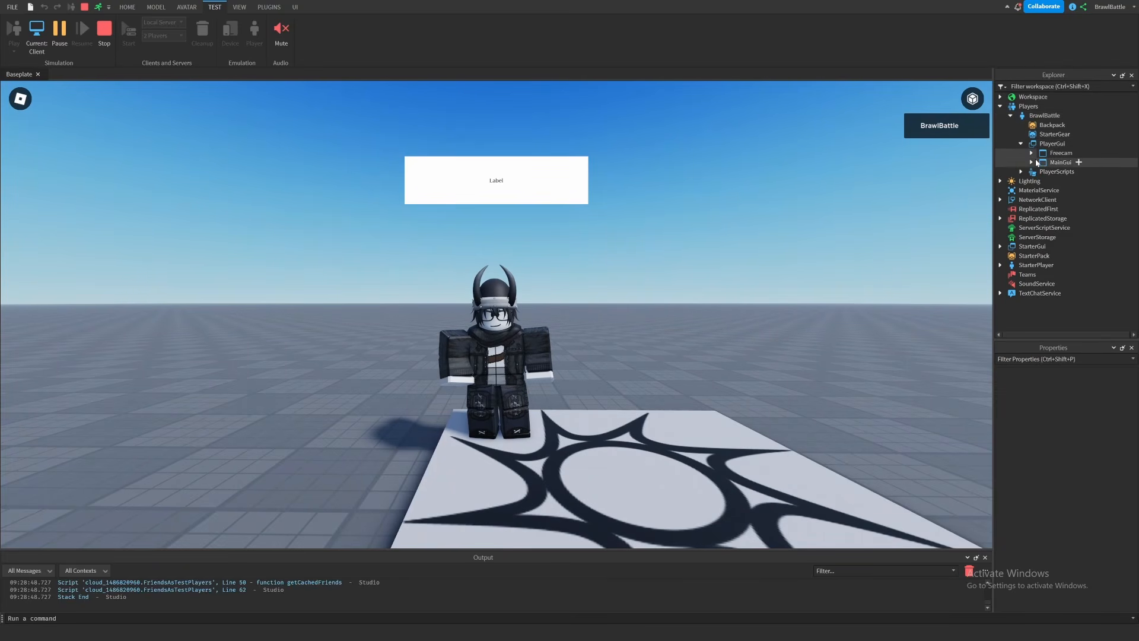
click(1031, 162)
click(1044, 162)
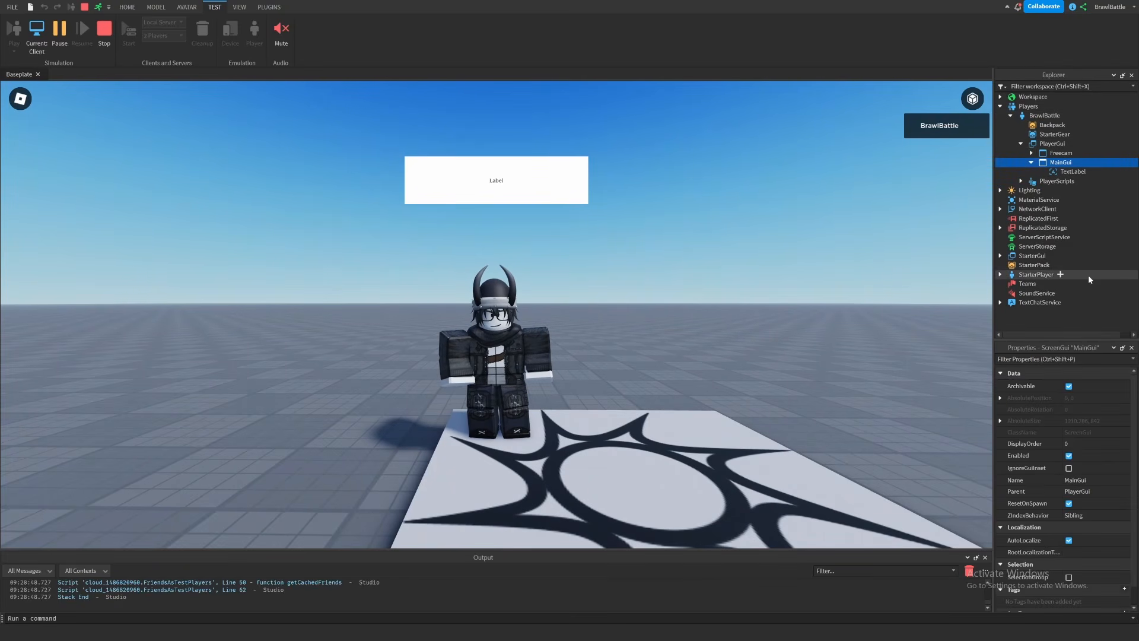
click(1069, 456)
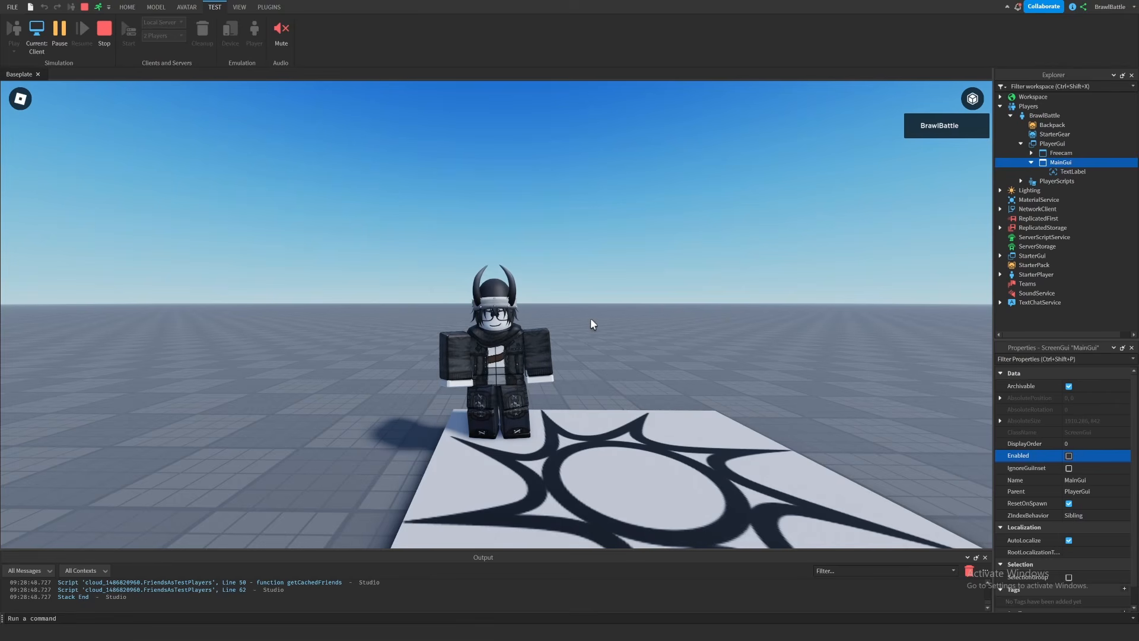
right_drag(593, 323, 596, 329)
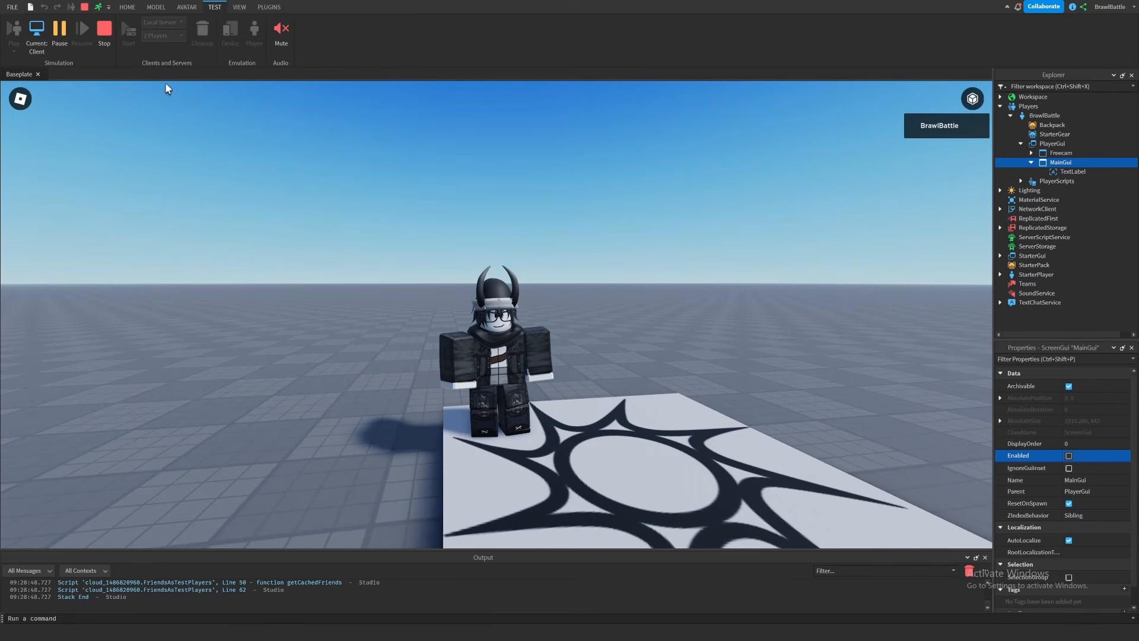
click(103, 29)
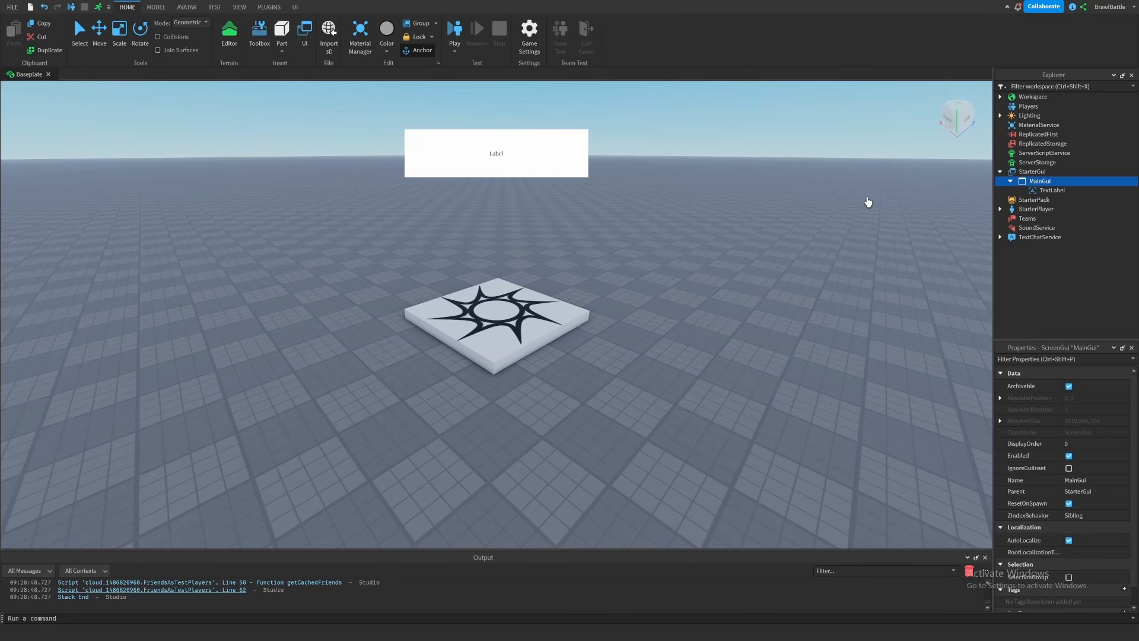
Move the text label into the viewport's upper-left corner and stretch it across the full width, about 1910 x 92 pixels.
click(1051, 190)
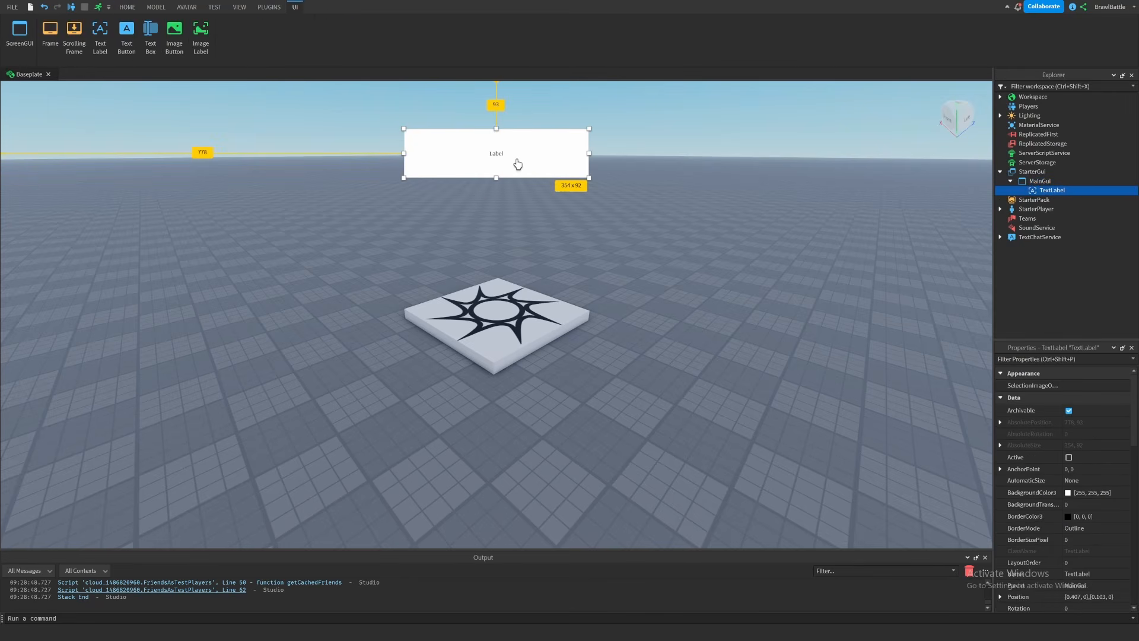
drag(517, 164, 113, 110)
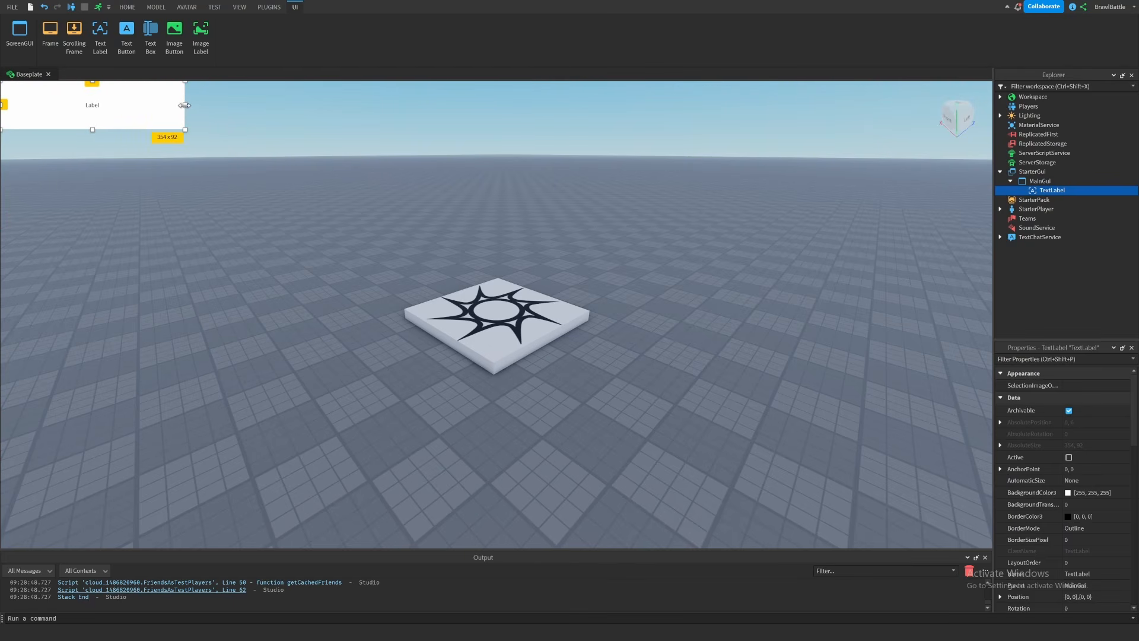
drag(184, 105, 1001, 107)
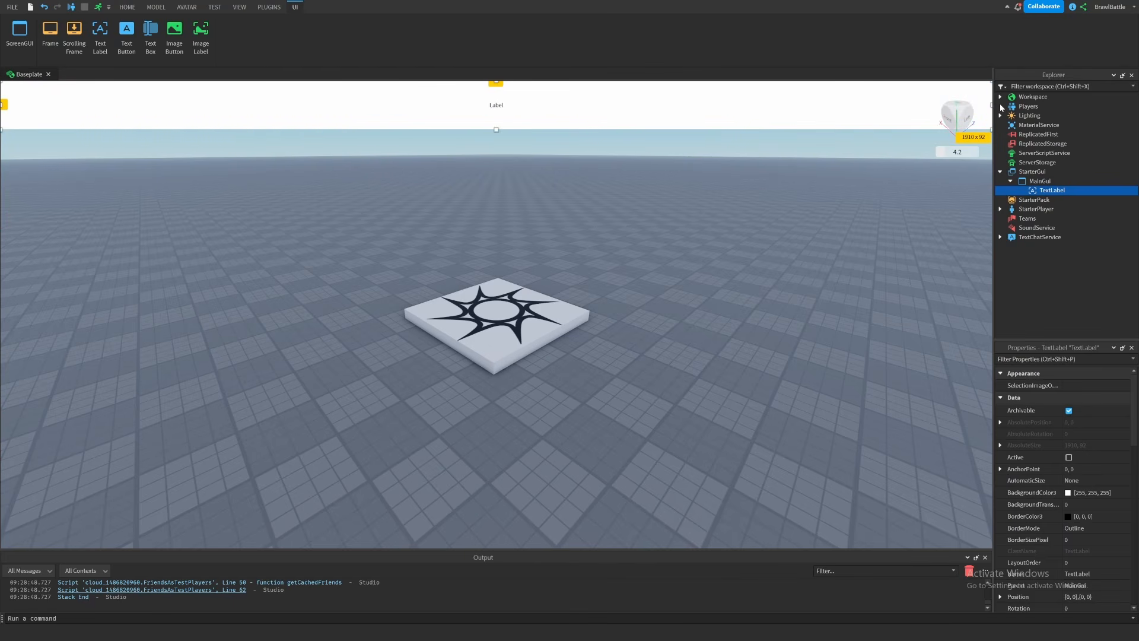
Run a short playtest to check where the full-width label sits relative to the screen's upper edge.
click(215, 7)
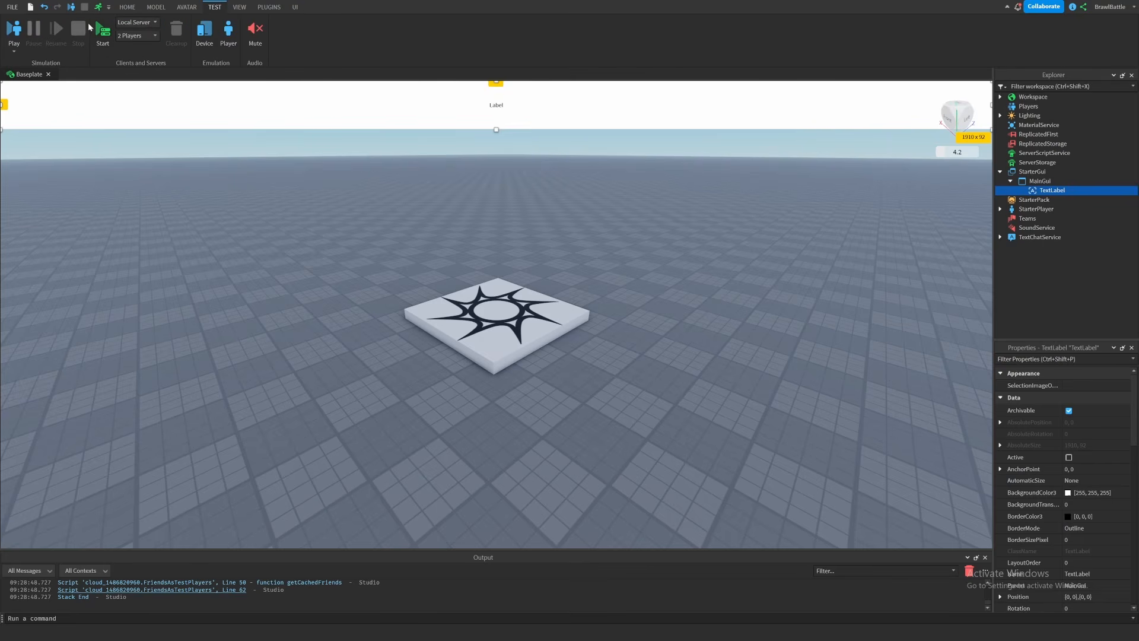
click(12, 29)
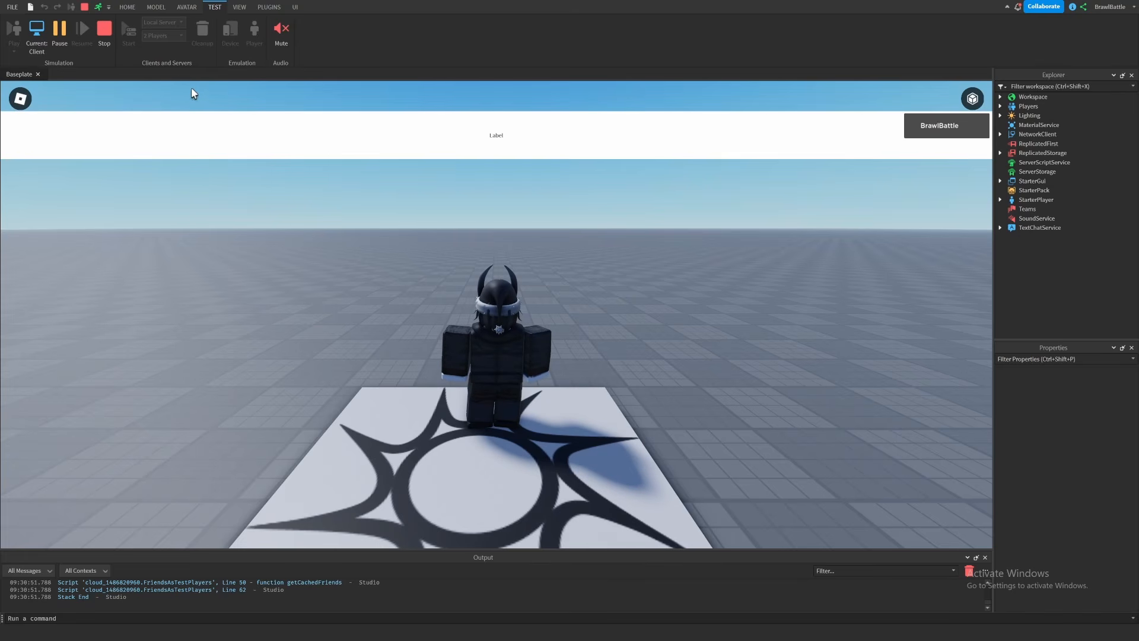
key(shift+F5)
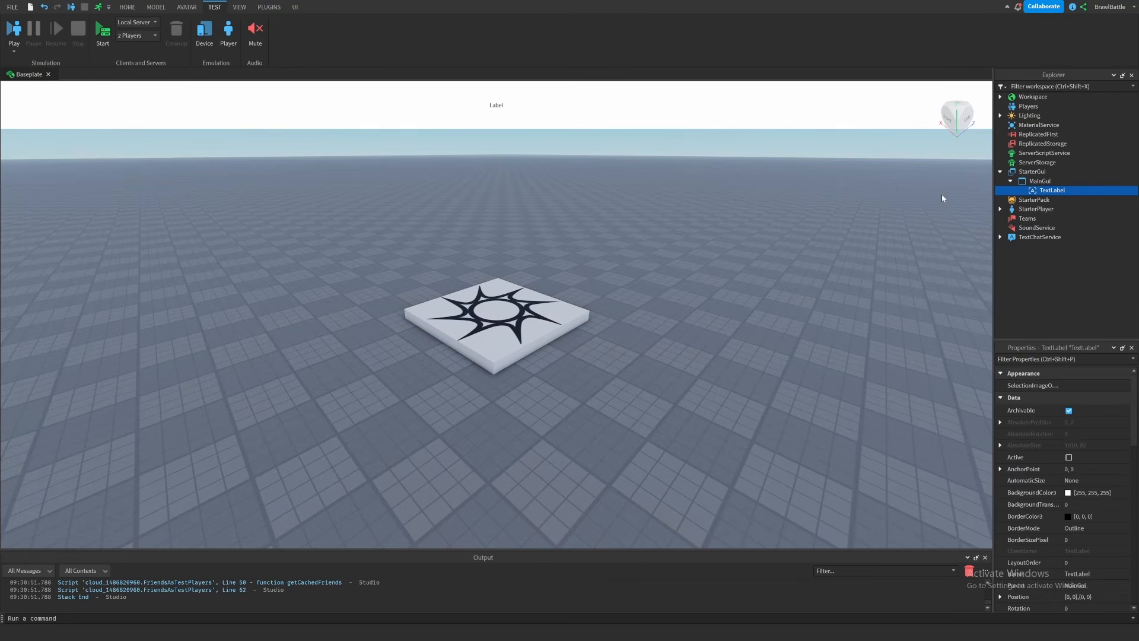
Enable IgnoreGuiInset on MainGui and check the label's placement in a playtest.
click(1038, 181)
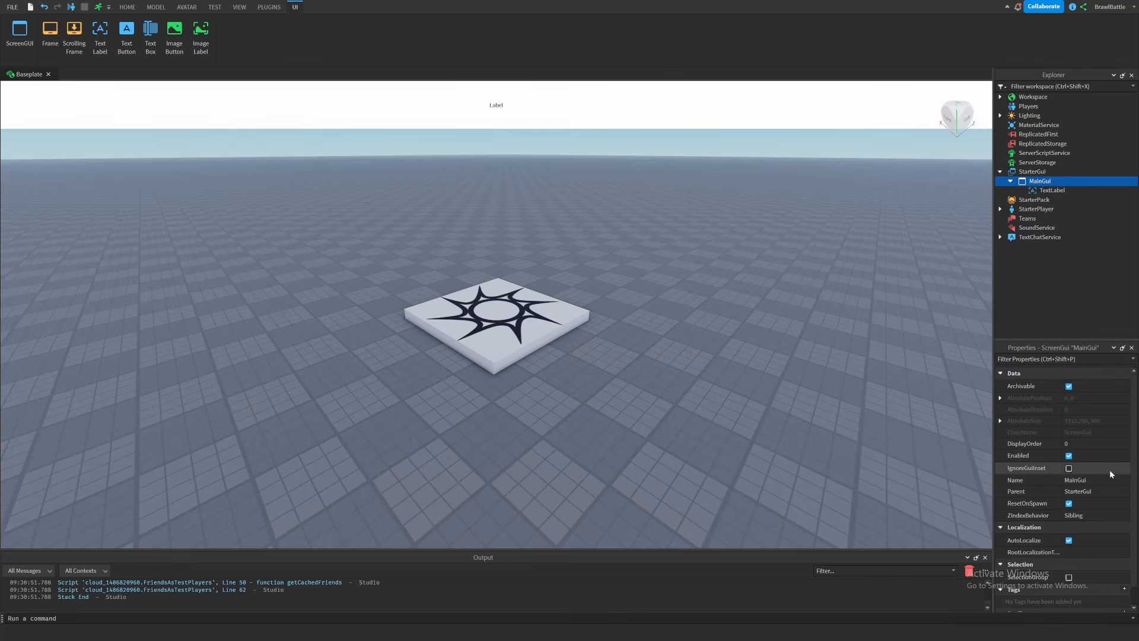
click(1069, 469)
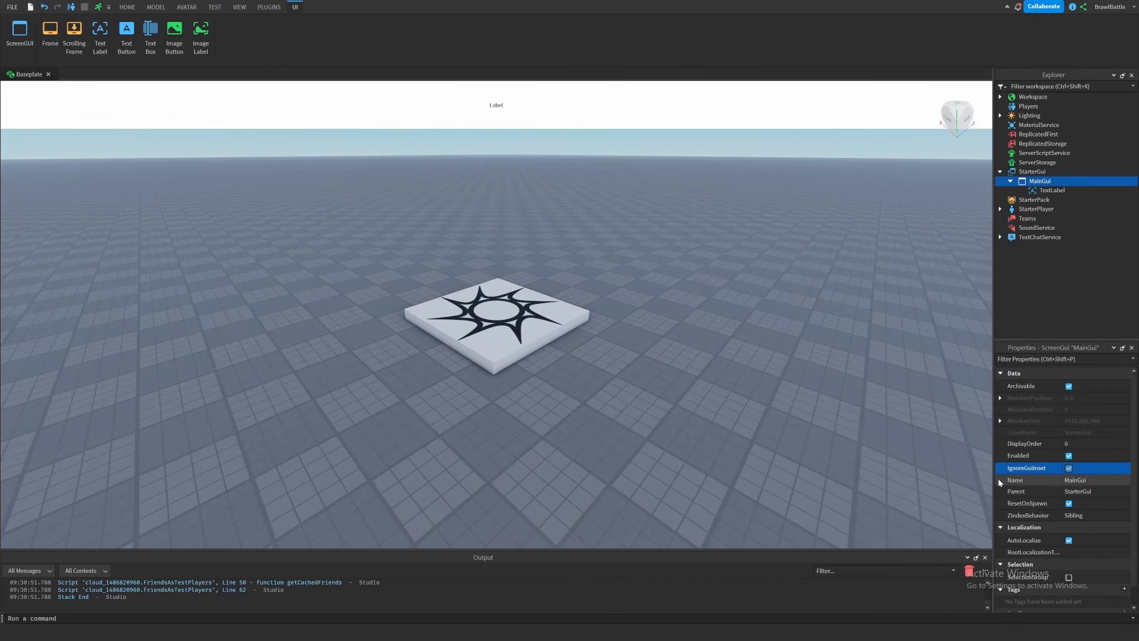
click(214, 7)
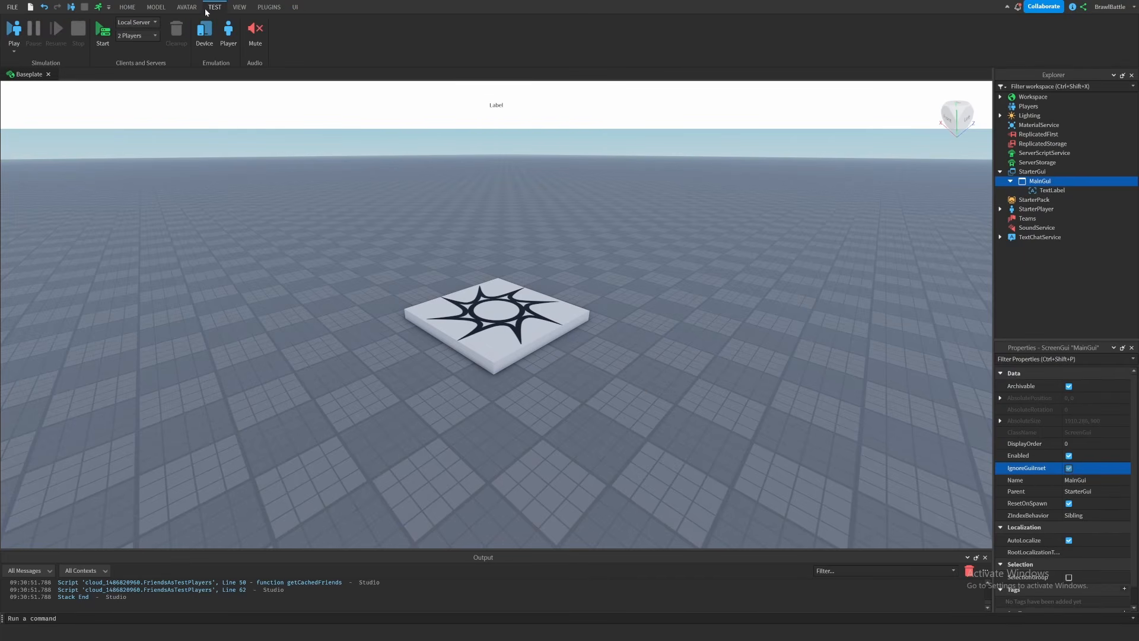
click(18, 28)
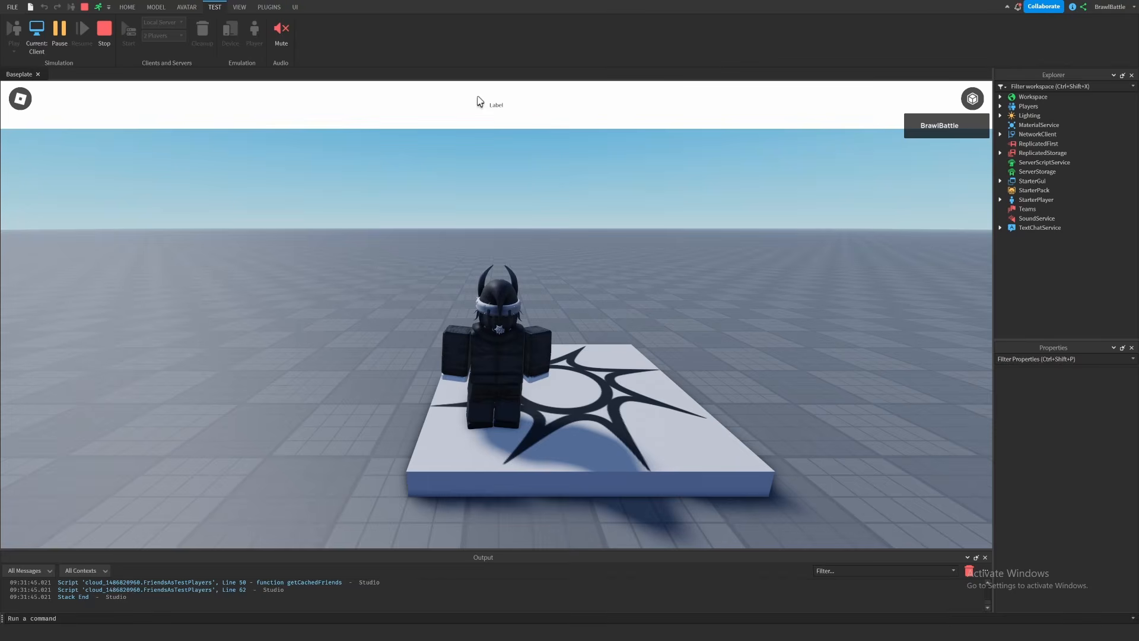
key(shift+F5)
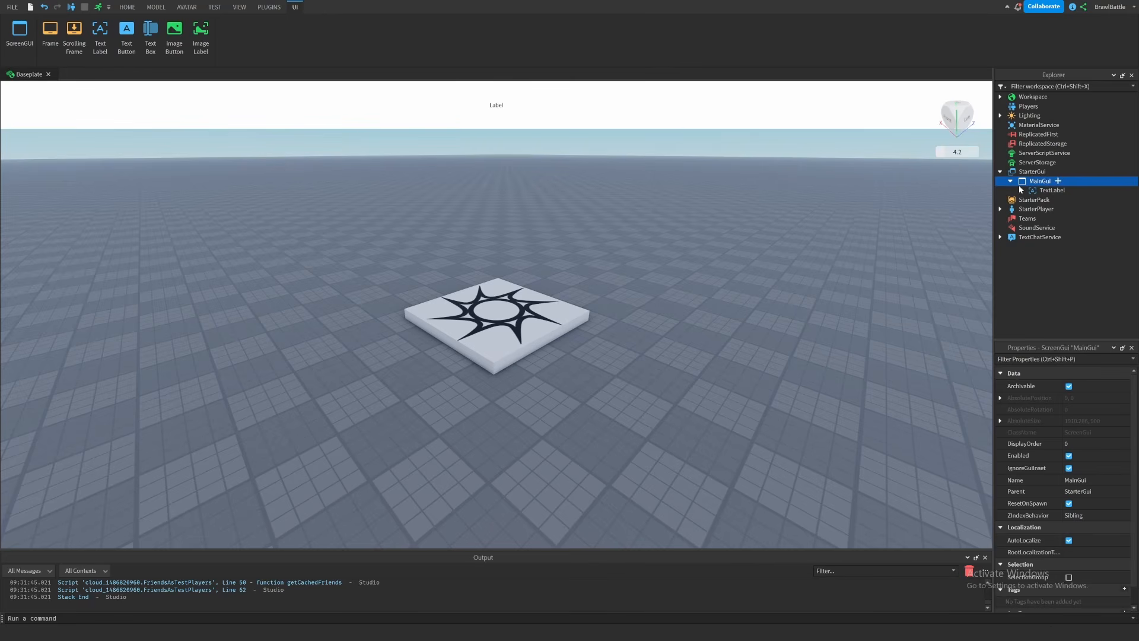
In the running playtest, set the BackgroundColor3 of the TextLabel in the player's PlayerGui MainGui to cyan (0, 255, 255).
click(1040, 191)
click(1038, 184)
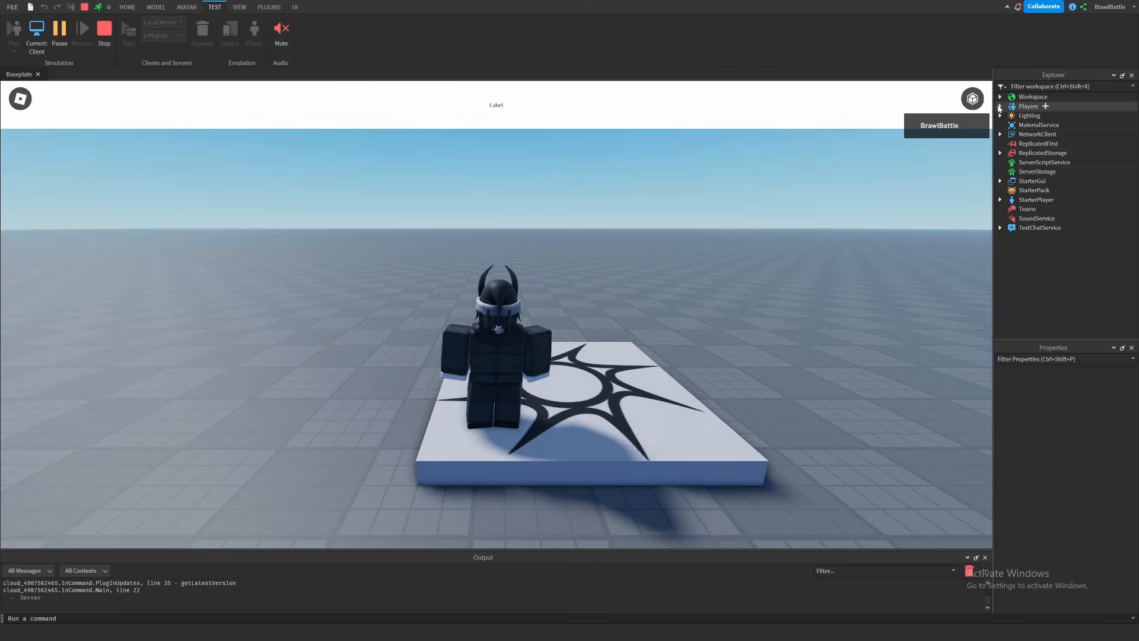
click(1000, 106)
click(1010, 115)
click(1021, 143)
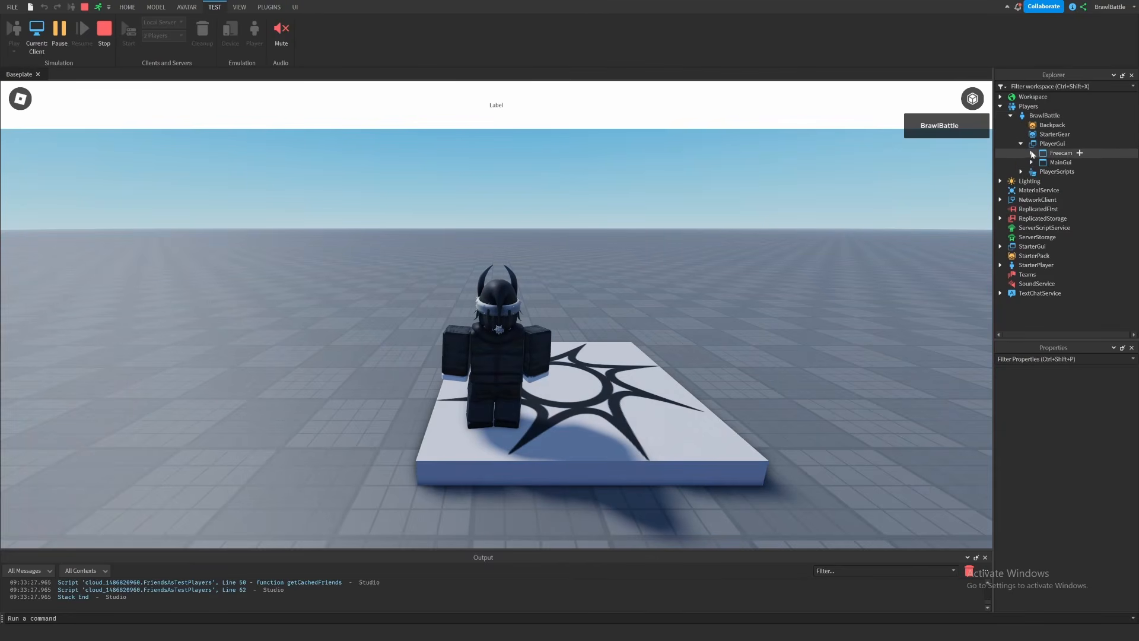
click(1031, 162)
click(1059, 173)
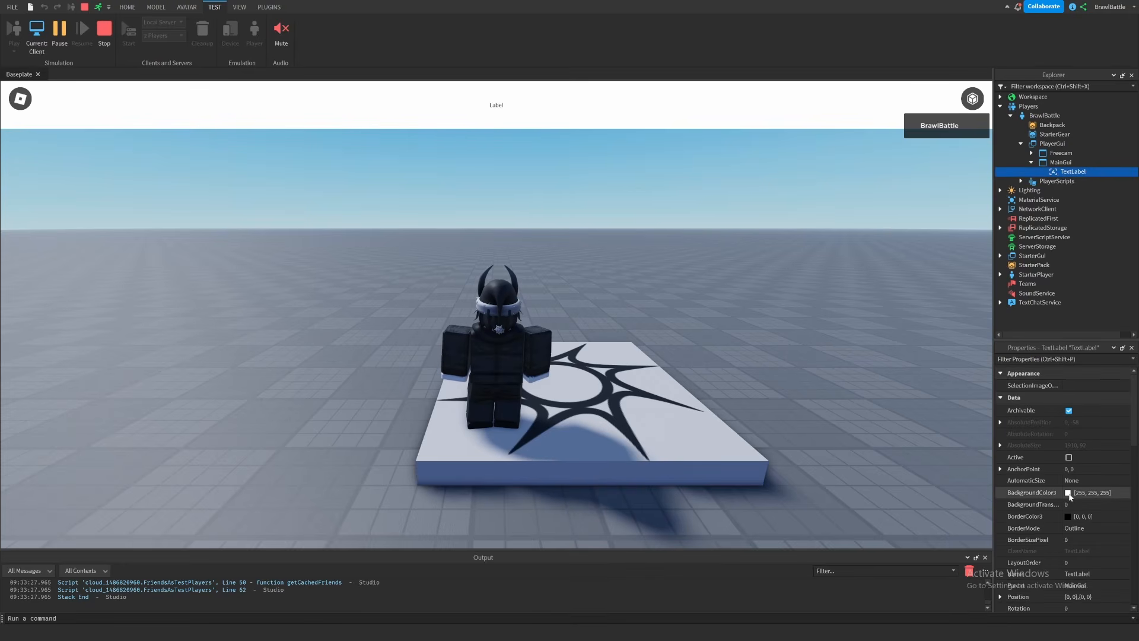
click(1068, 493)
click(534, 264)
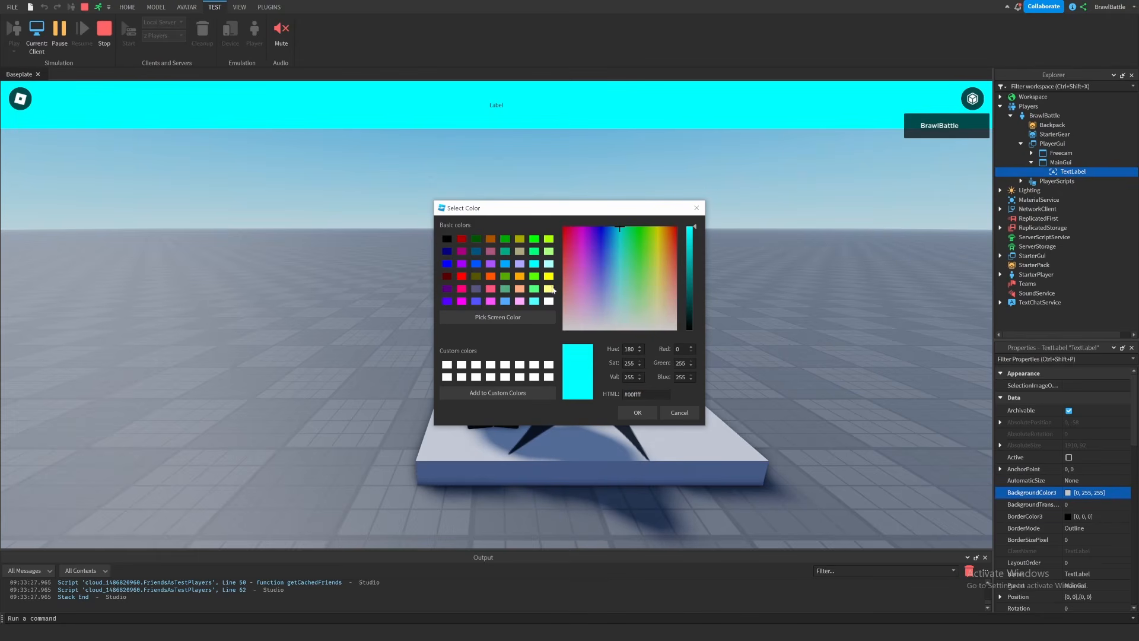
click(636, 413)
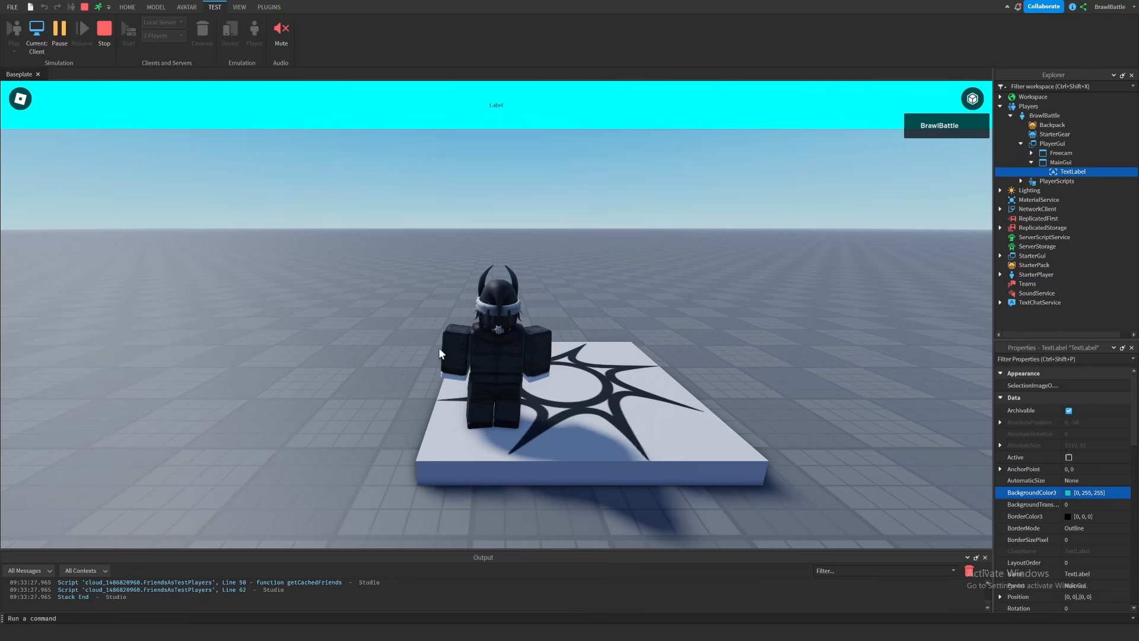
Reset the character in the playtest and compare the MainGui in PlayerGui with the one in StarterGui.
click(25, 101)
key(r)
key(Return)
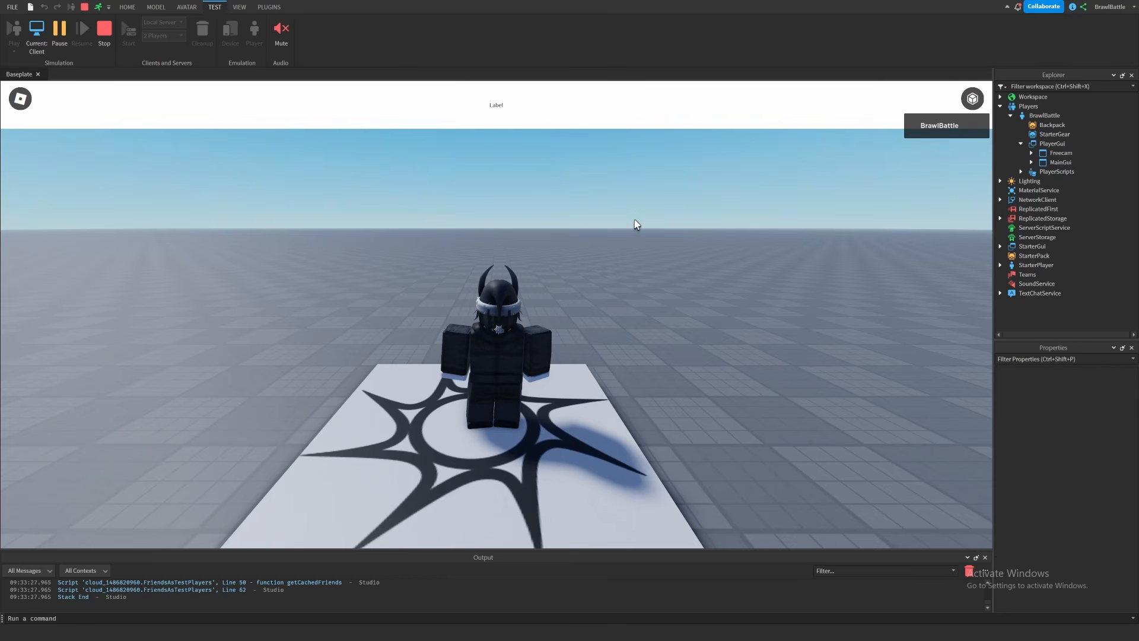
click(1000, 247)
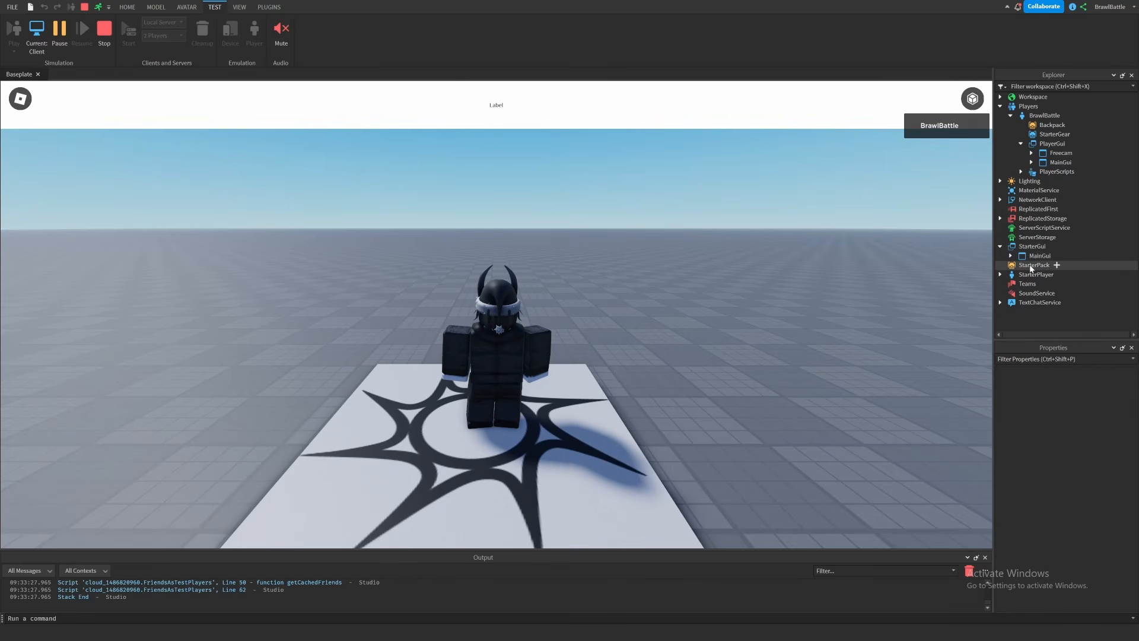
click(1011, 256)
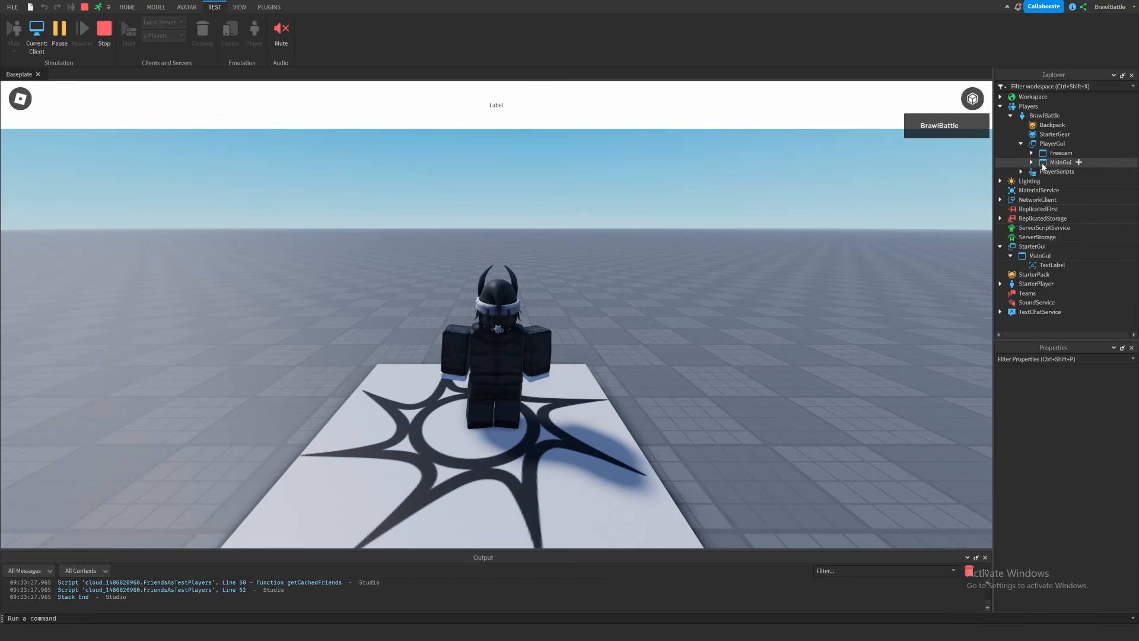
click(1043, 165)
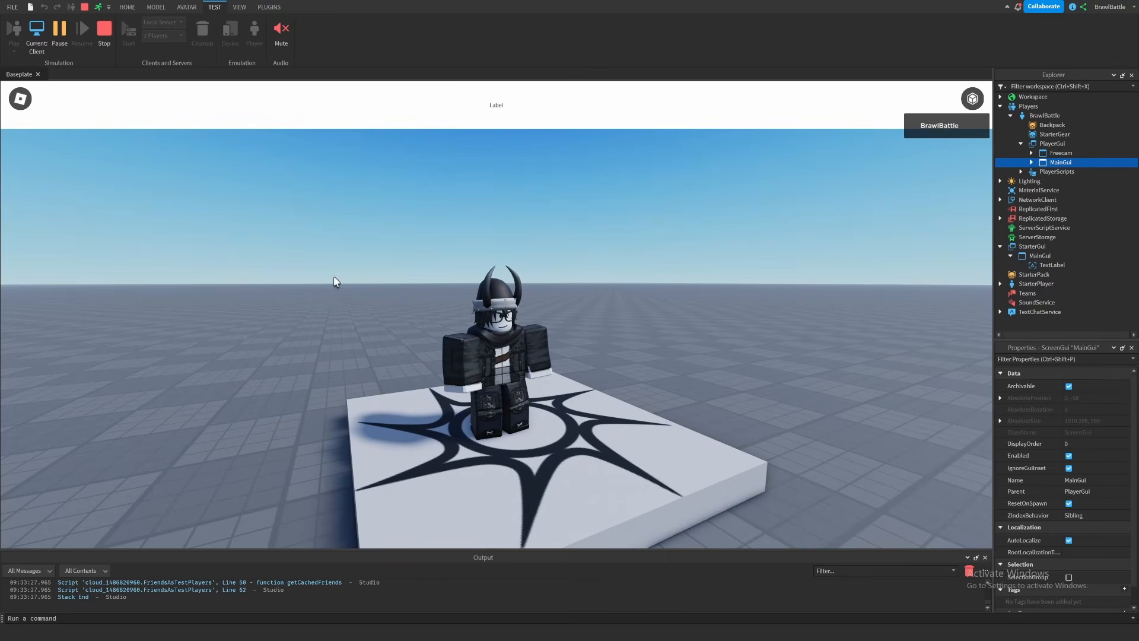
Turn off ResetOnSpawn on the MainGui in StarterGui and start a fresh playtest.
key(shift+F5)
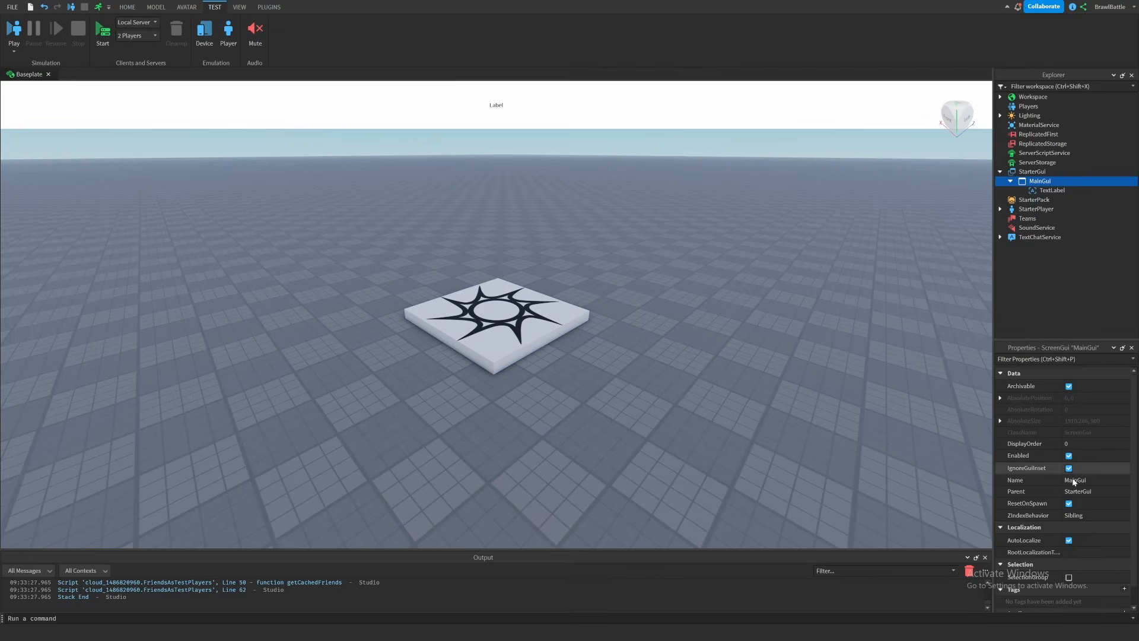
click(1069, 504)
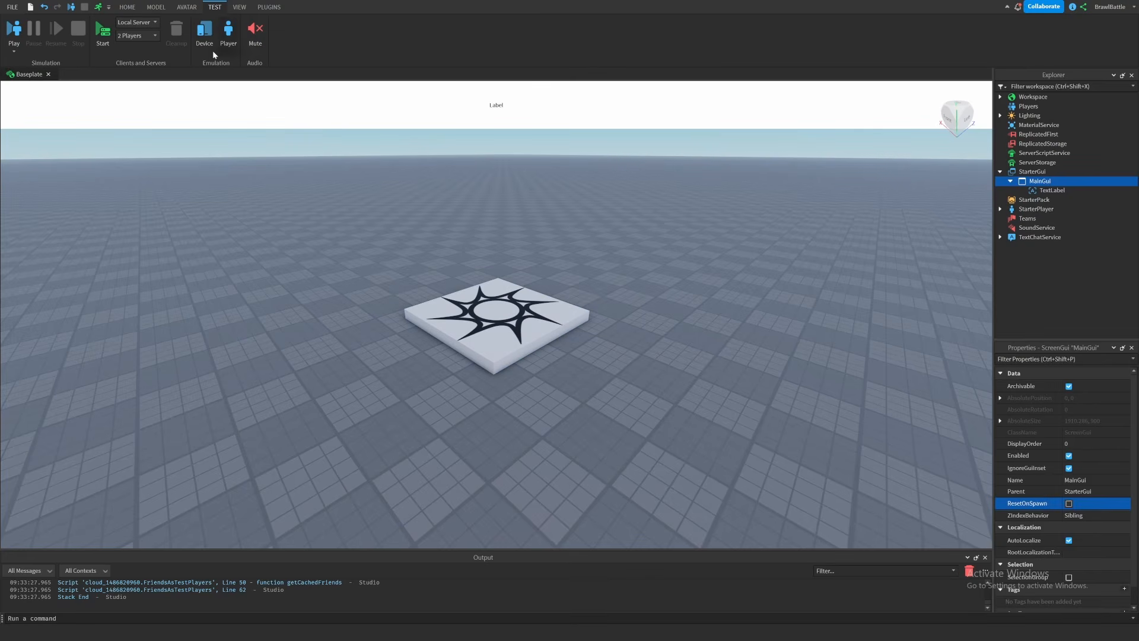
click(17, 30)
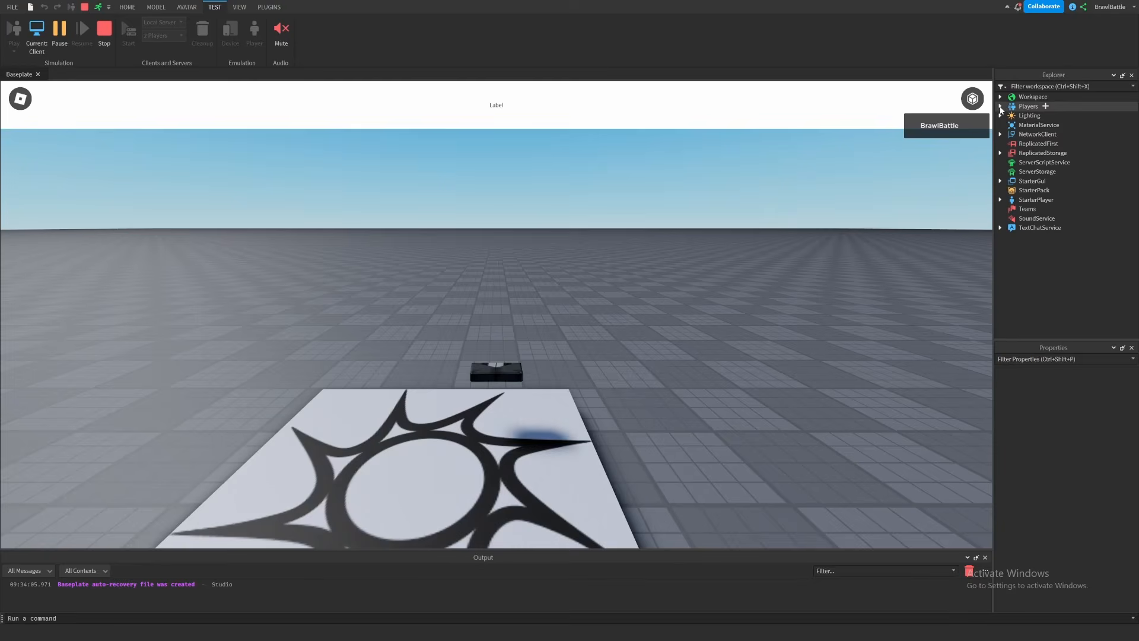
Set the BackgroundColor3 of the TextLabel in the player's PlayerGui MainGui to cyan (0, 255, 255) during this playtest.
click(1000, 106)
click(1010, 116)
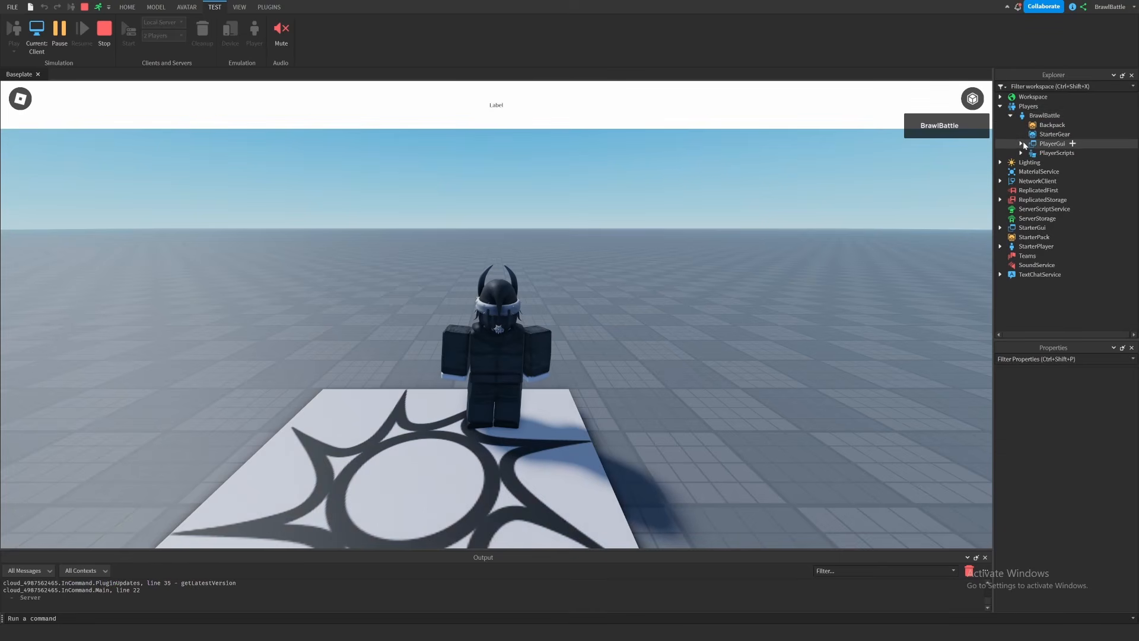
click(1021, 143)
click(1032, 162)
click(1068, 172)
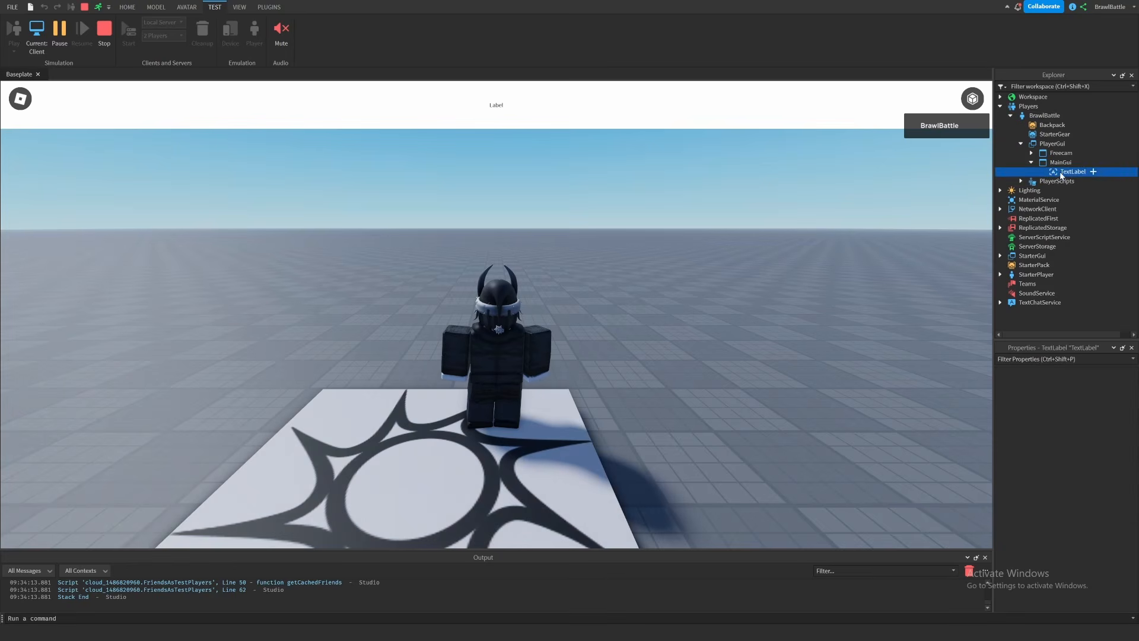
click(1068, 493)
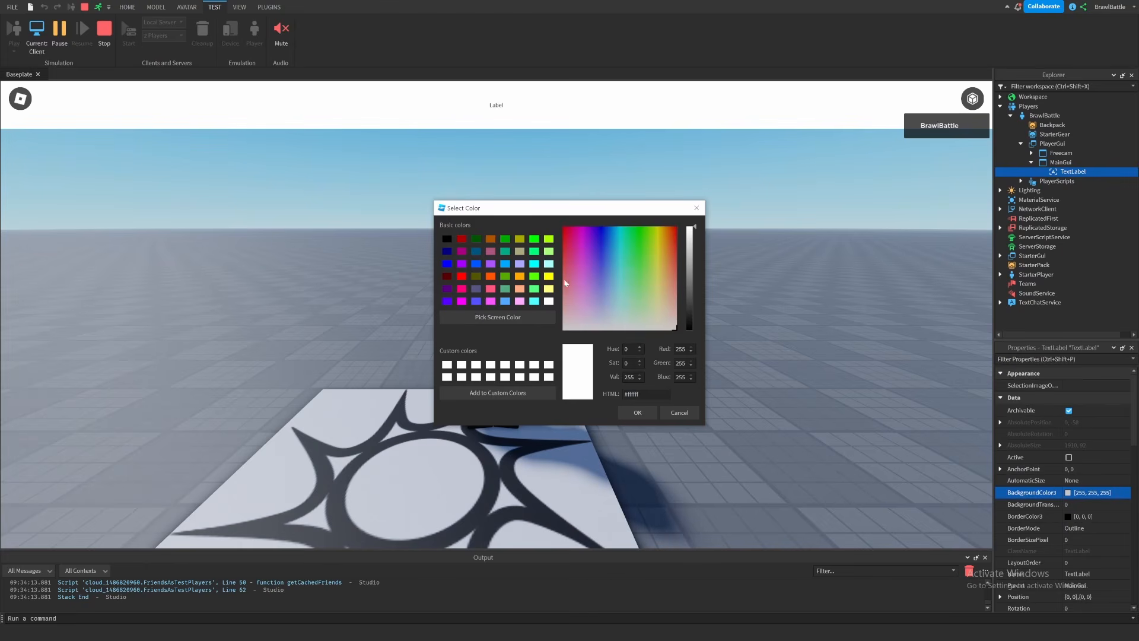
click(534, 263)
click(638, 412)
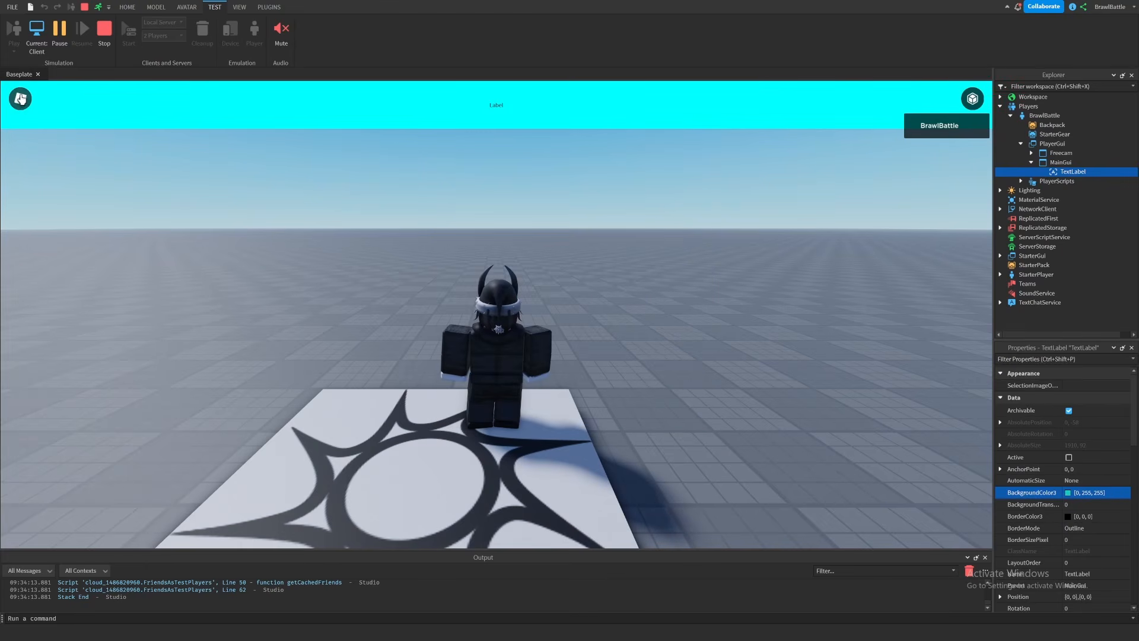
Reset the character to check the label's colour after respawning with ResetOnSpawn off, and end the playtest.
click(21, 98)
key(r)
key(Return)
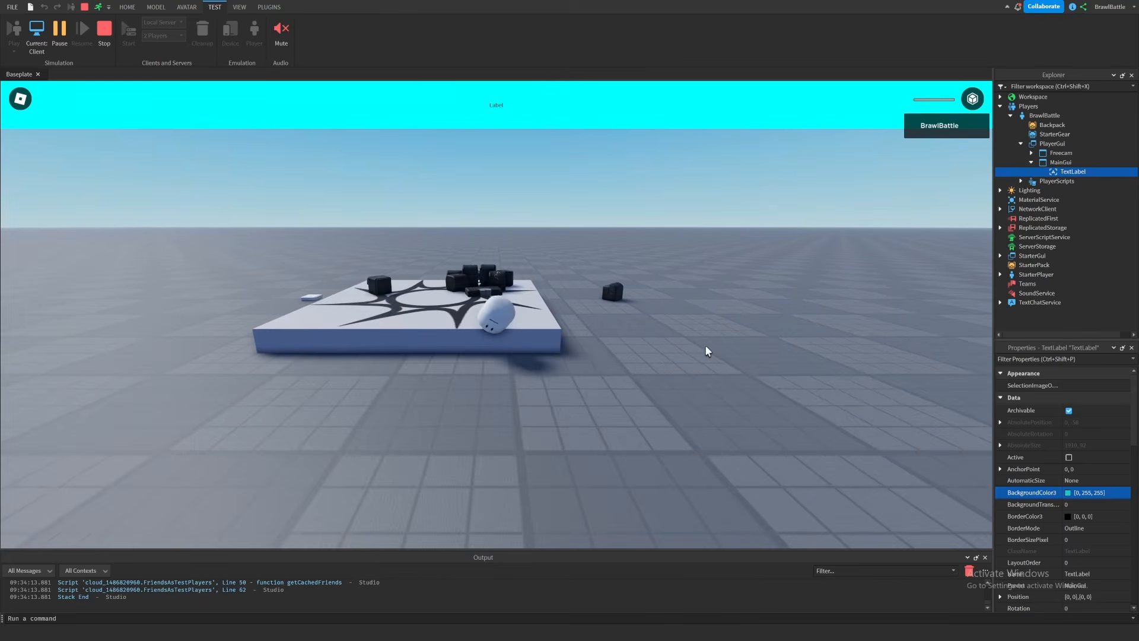
right_drag(728, 347, 727, 347)
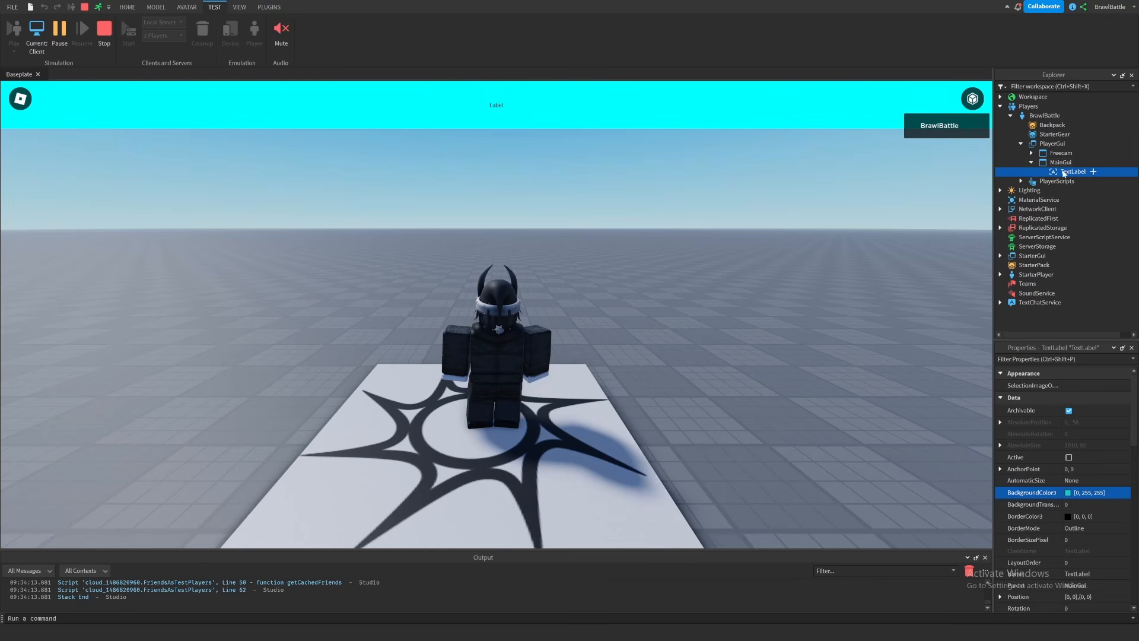
click(1061, 162)
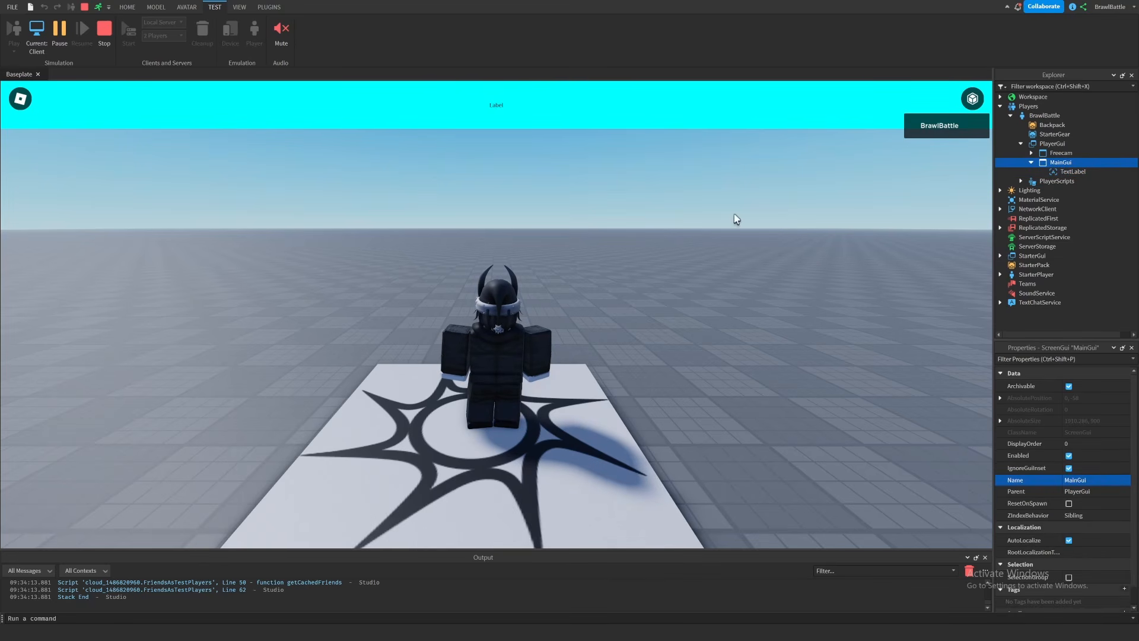
key(shift+F5)
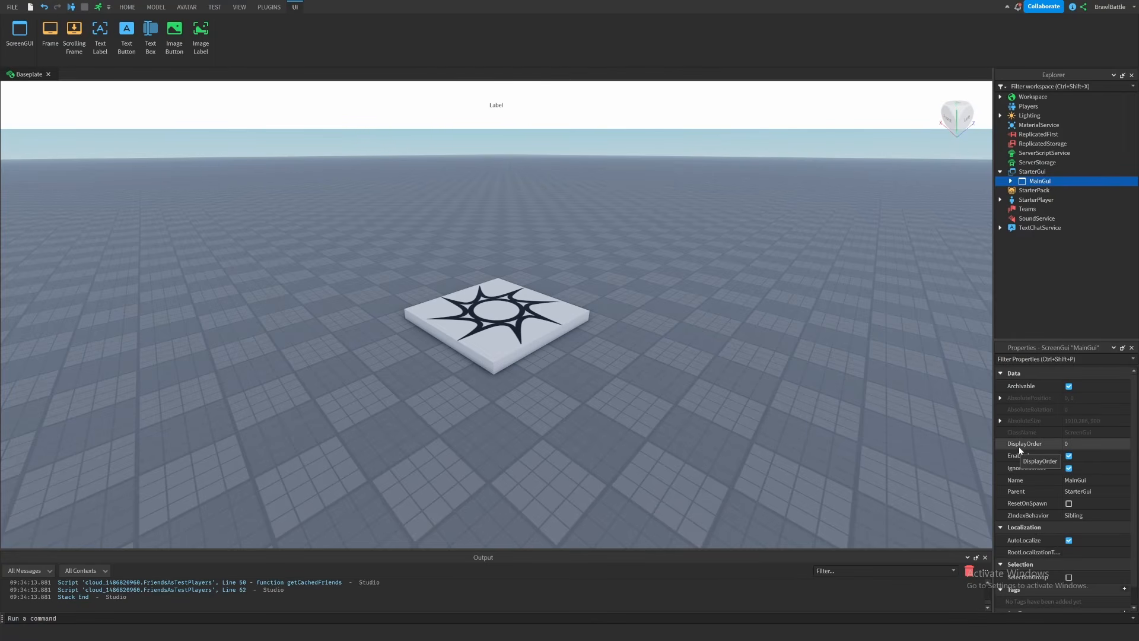
Duplicate MainGui in StarterGui and rename the copy MainGui2.
right_click(1038, 181)
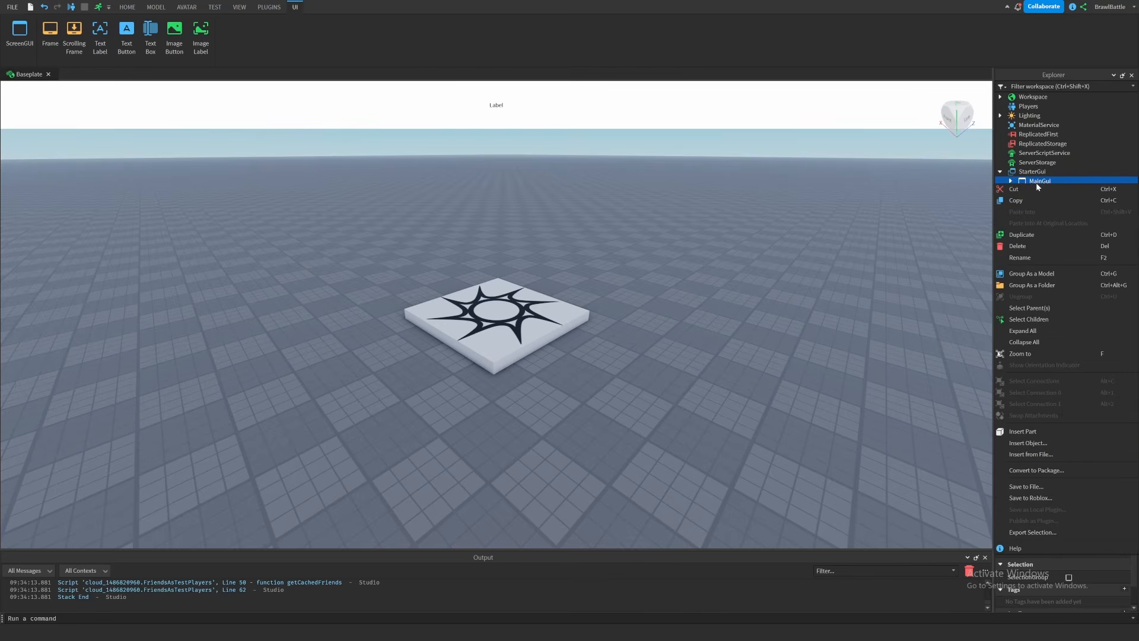
click(1037, 234)
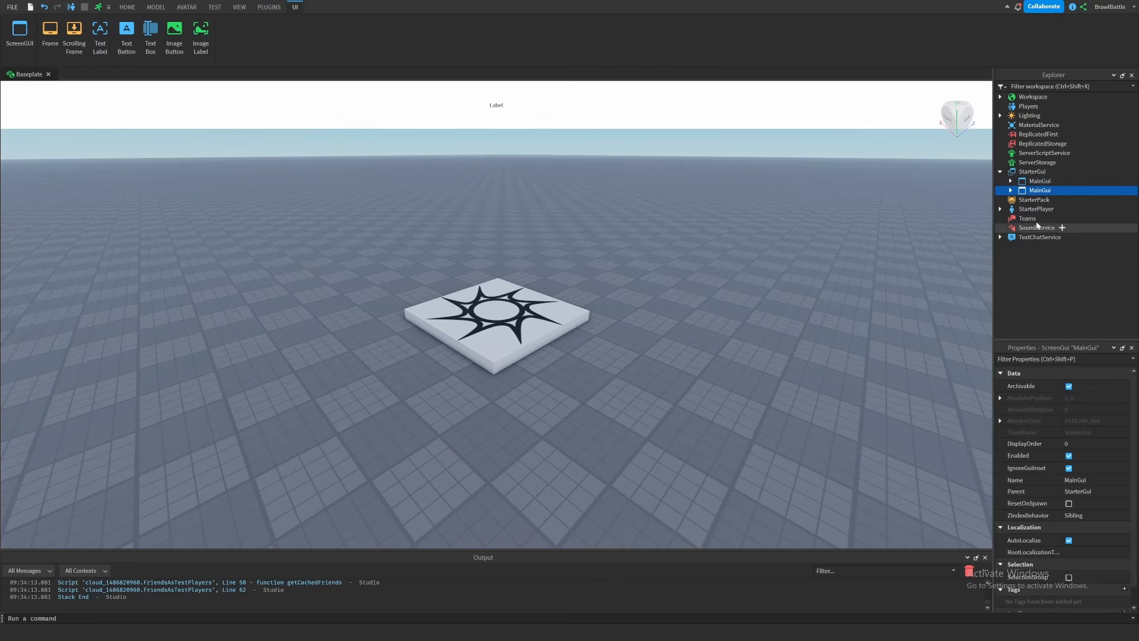
double_click(1053, 190)
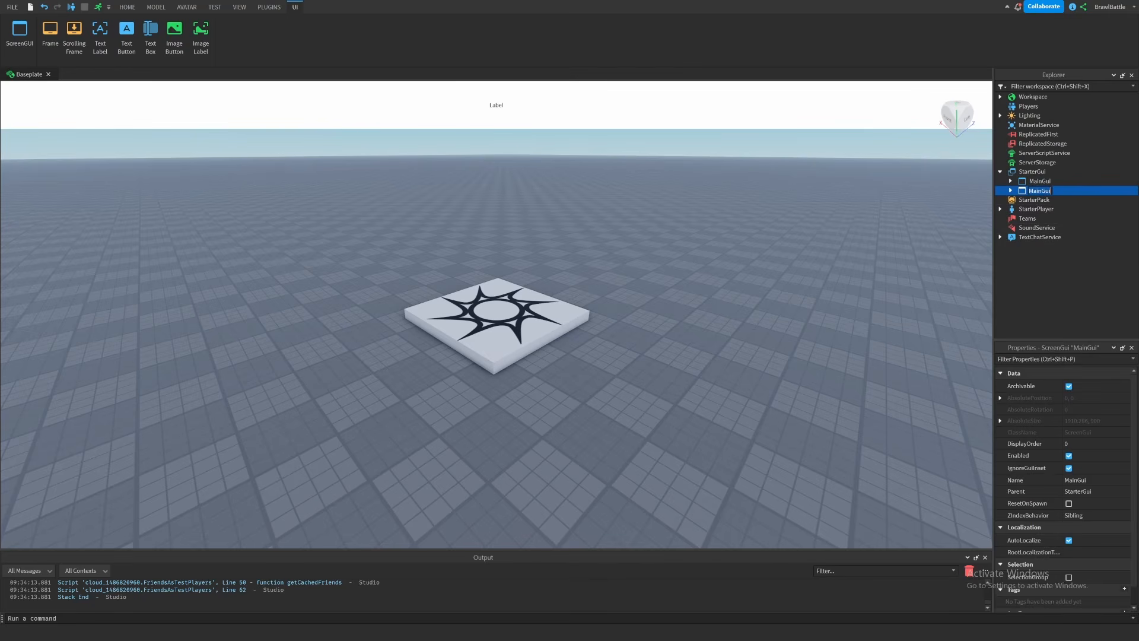
text(2)
key(Return)
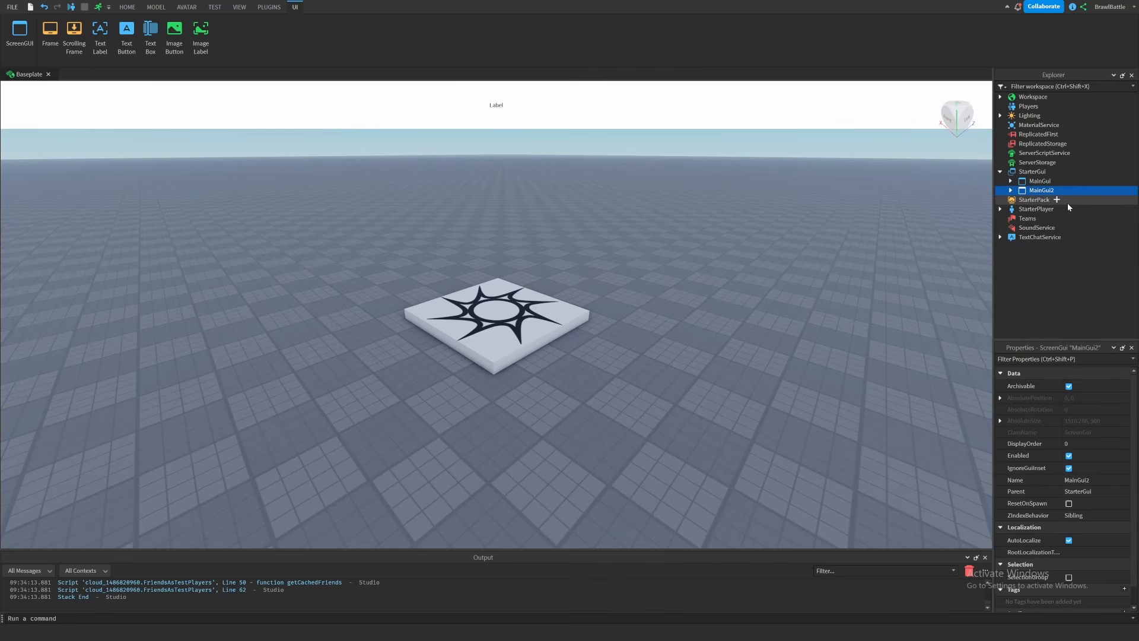
Move MainGui2's TextLabel down to Position {0, 0},{0.057, 0} so it overlaps the original, and make its background cyan (0, 255, 255).
click(1010, 190)
click(1033, 202)
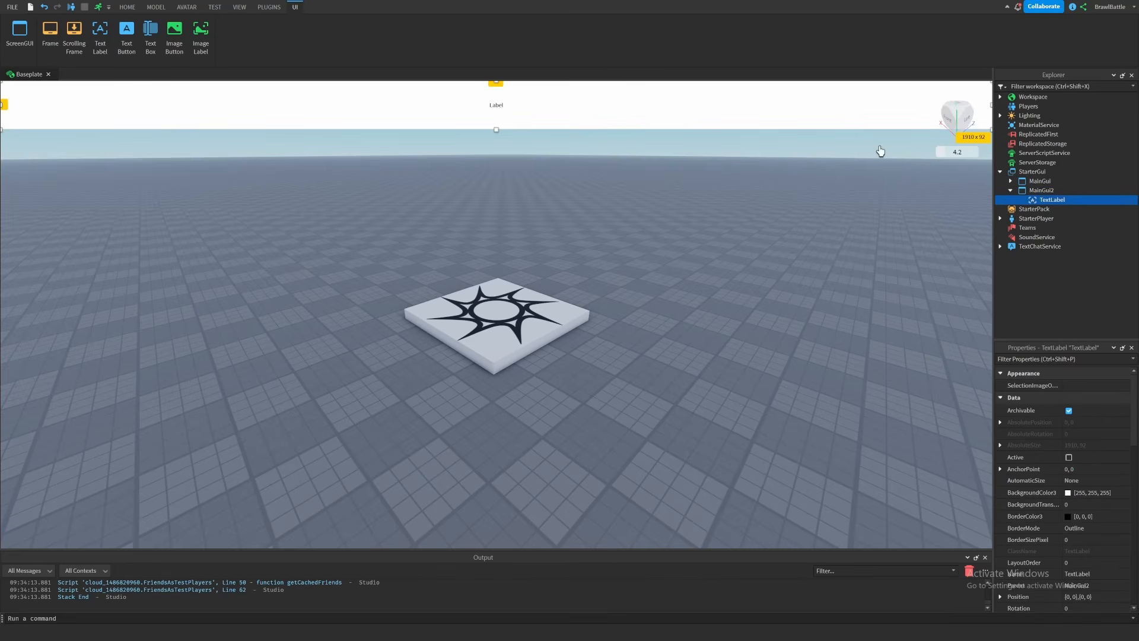
drag(828, 117, 832, 140)
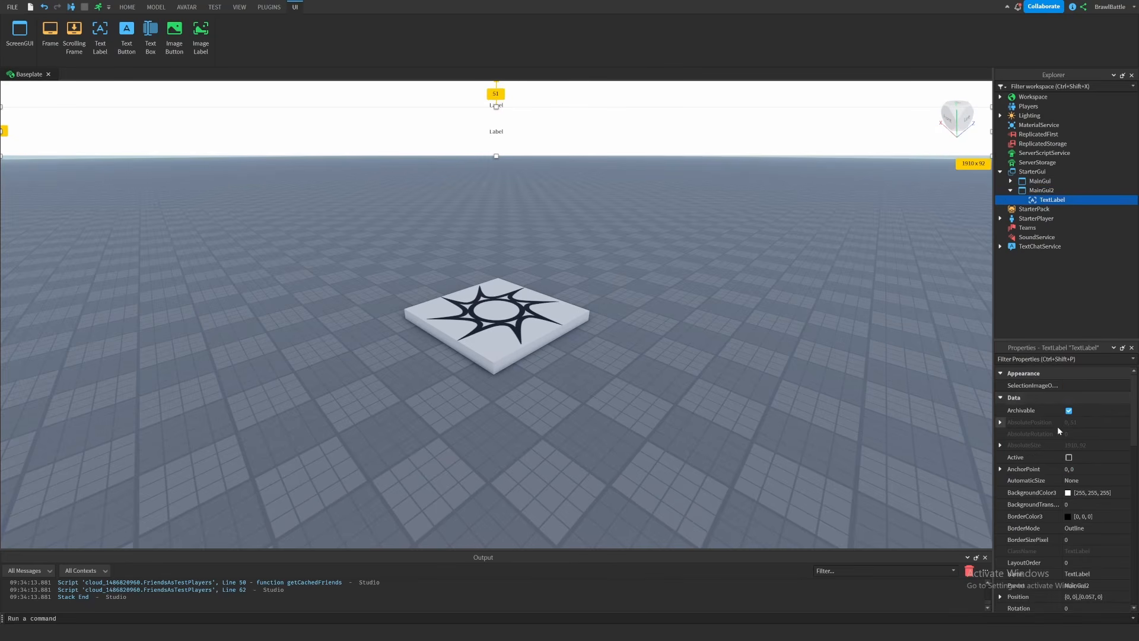
click(1068, 492)
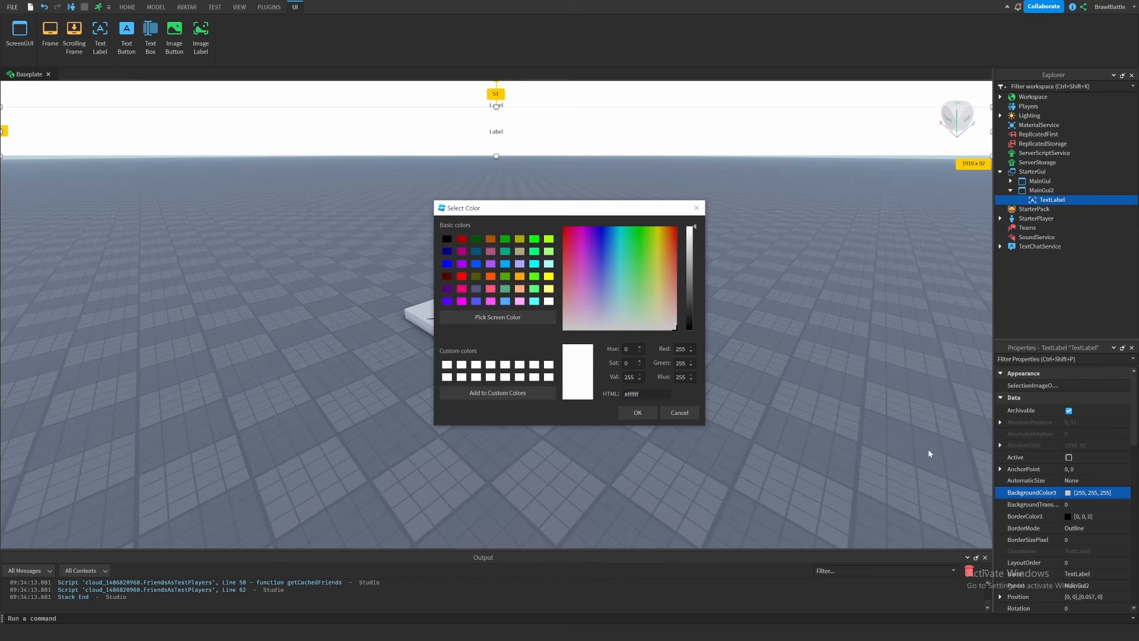
click(534, 264)
click(643, 416)
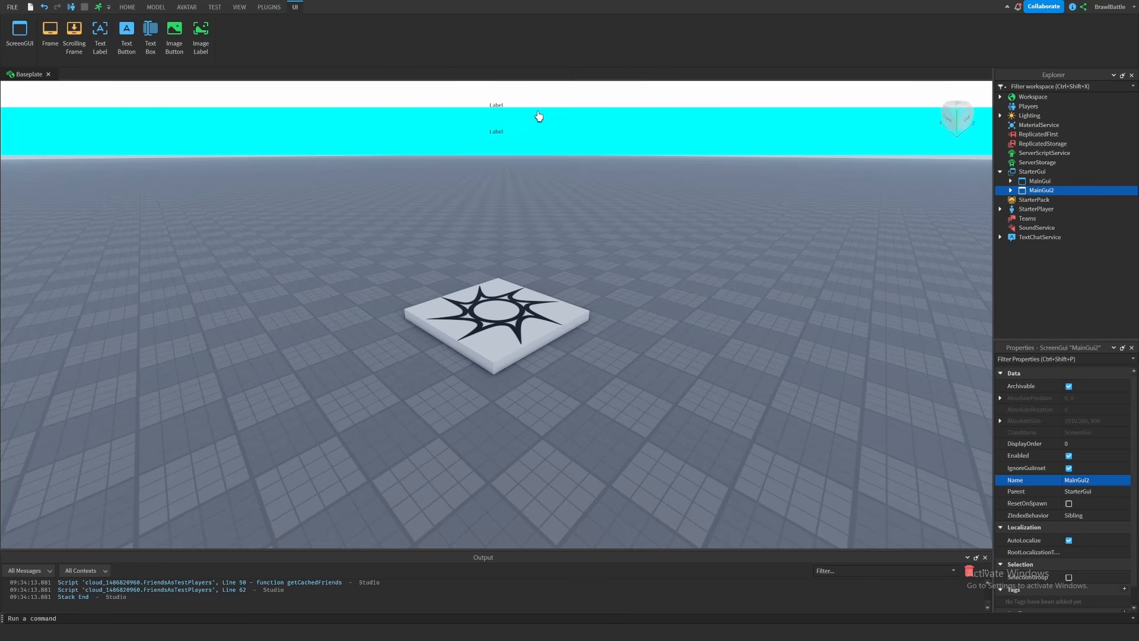
Set the DisplayOrder of MainGui to 1.
double_click(1039, 181)
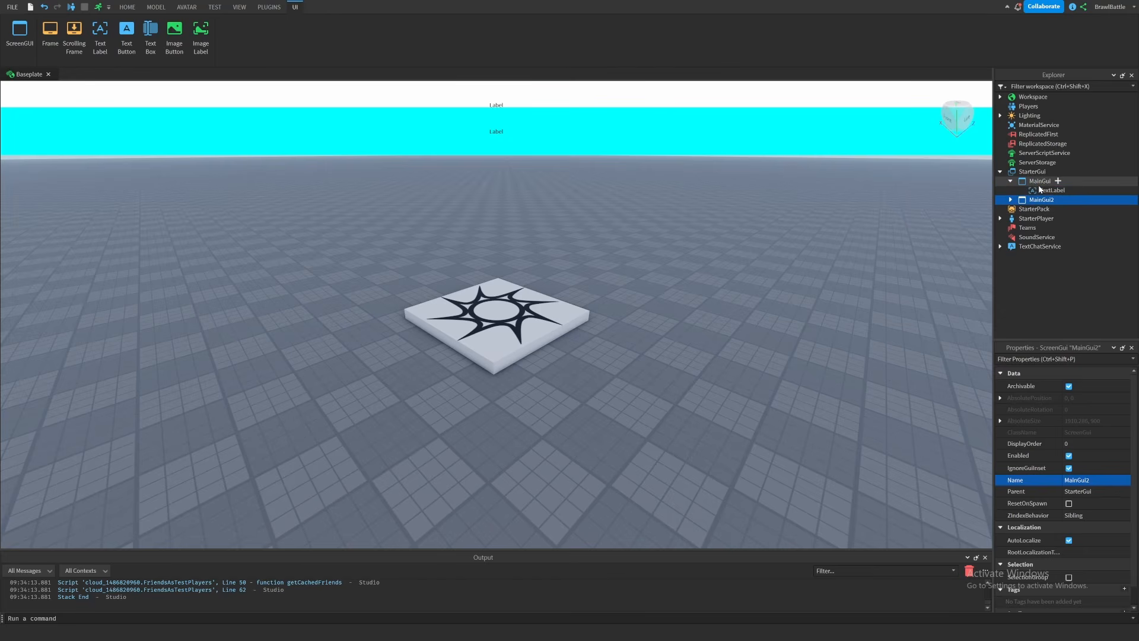
click(1043, 191)
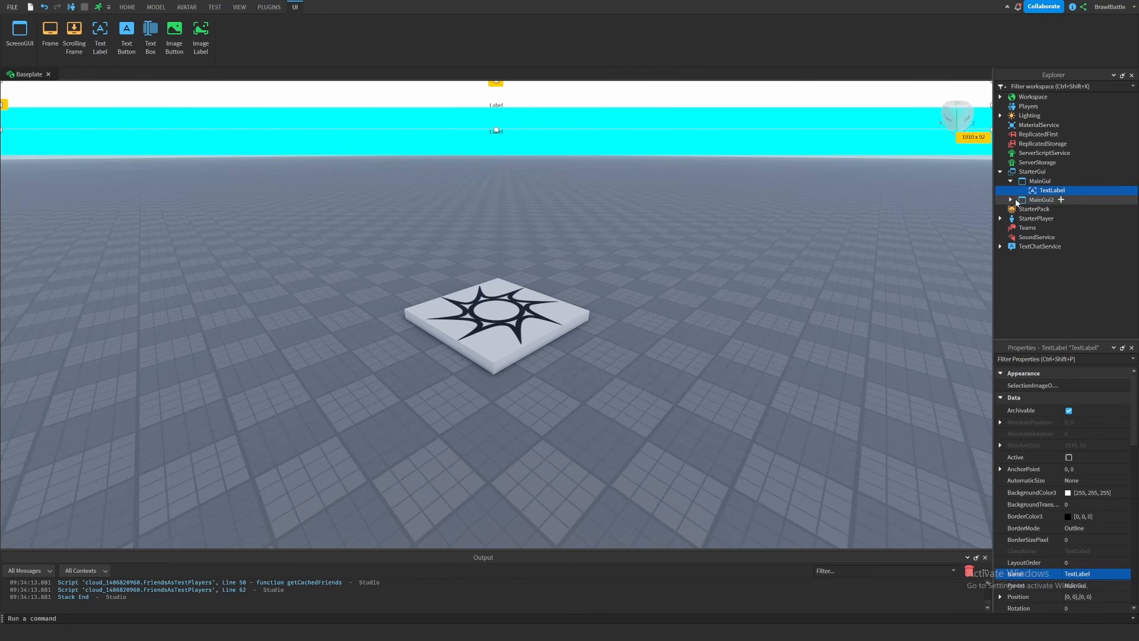
click(1040, 181)
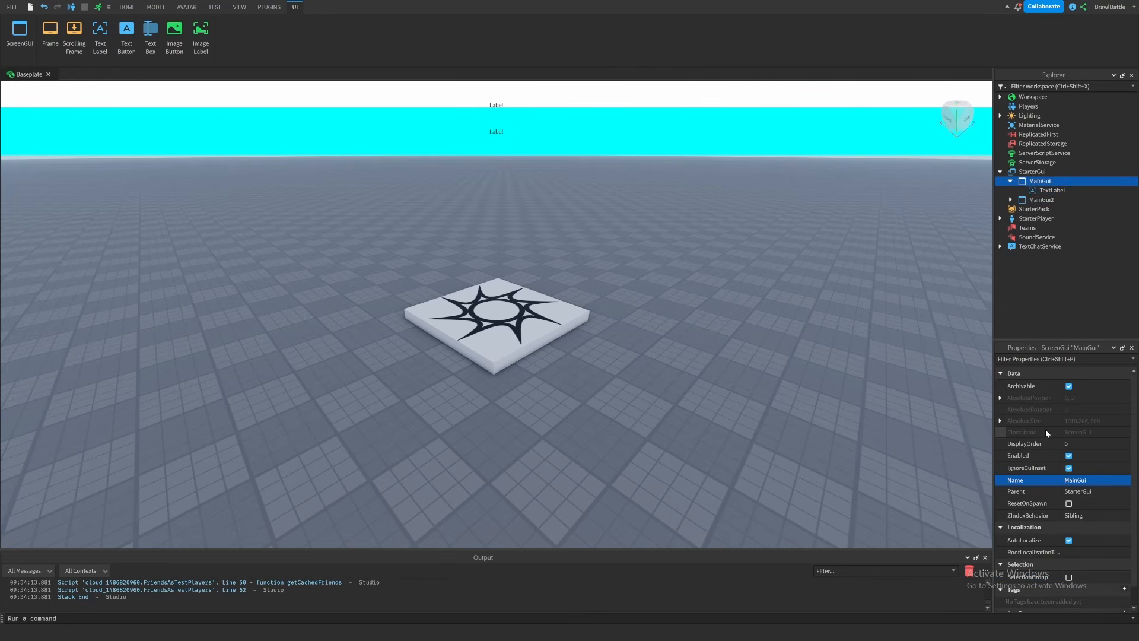
click(1074, 443)
text(1)
key(Return)
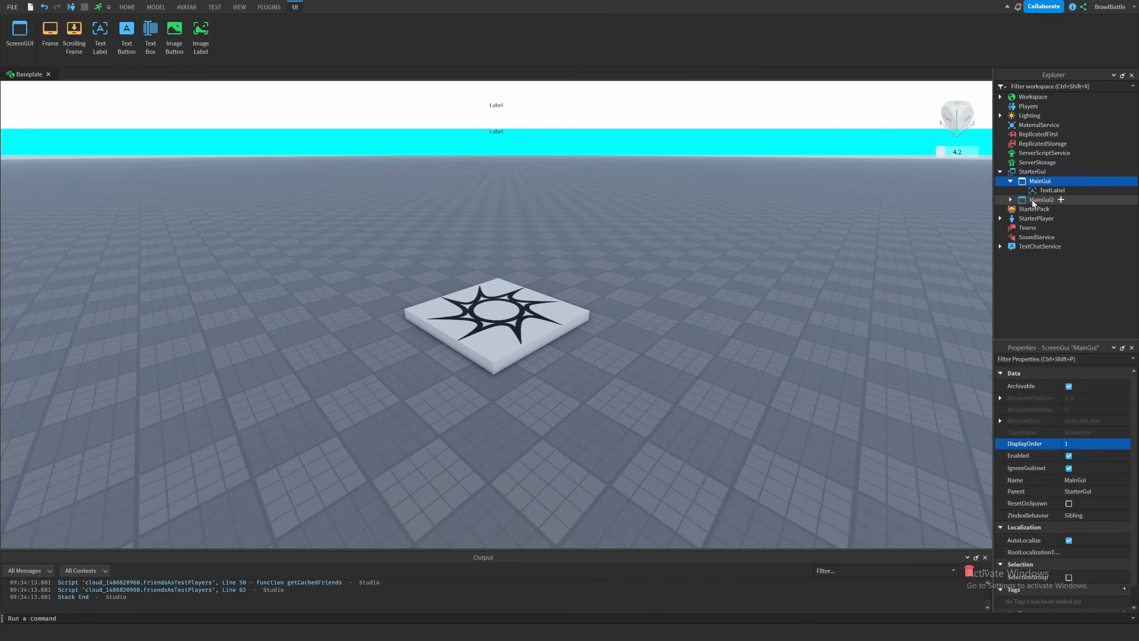
Set the DisplayOrder of MainGui2 to 5.
click(1033, 201)
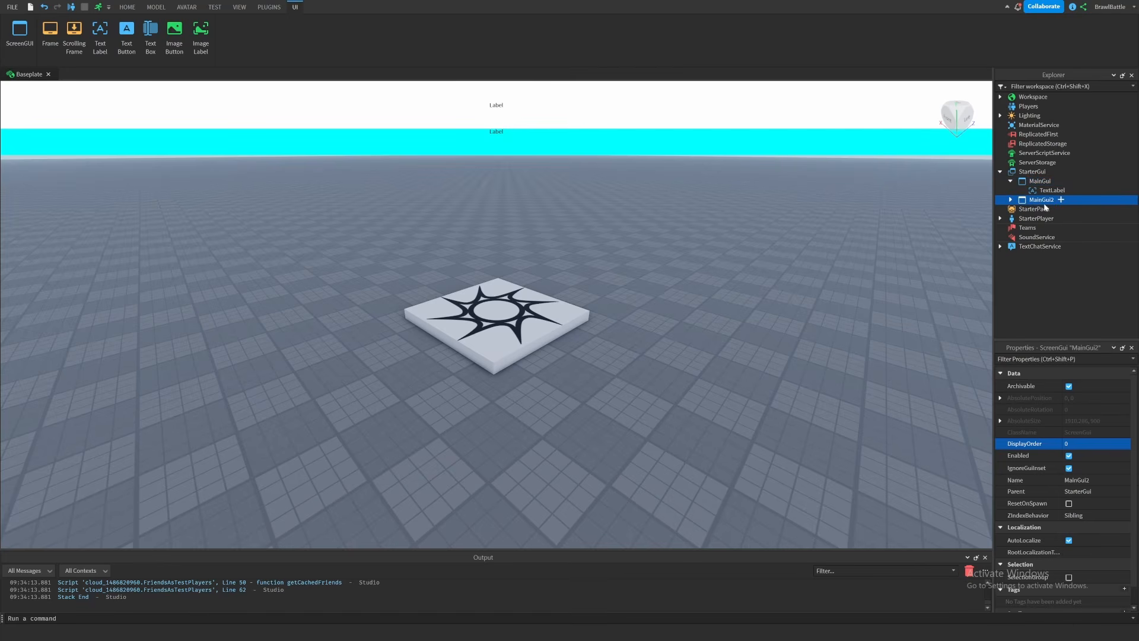
click(1074, 444)
text(5)
key(Return)
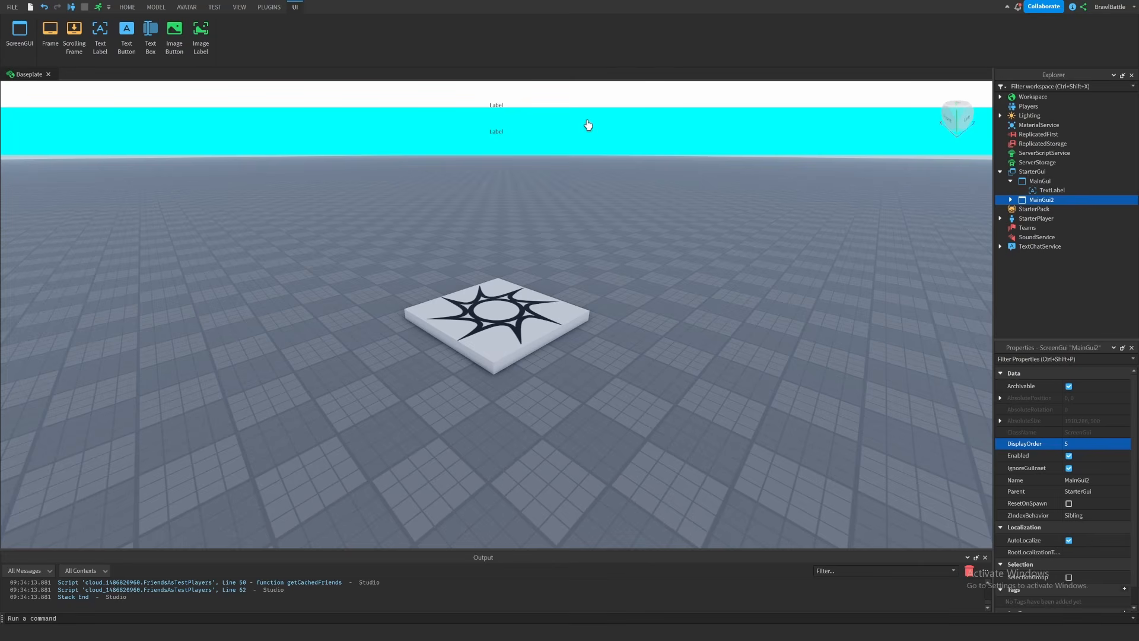
click(1039, 181)
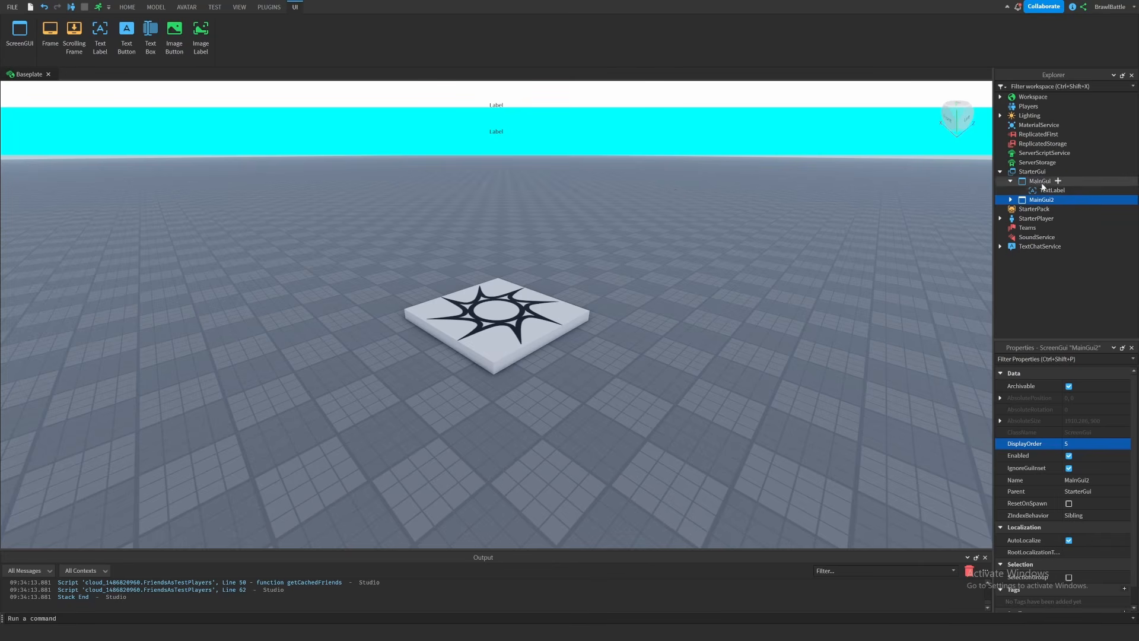